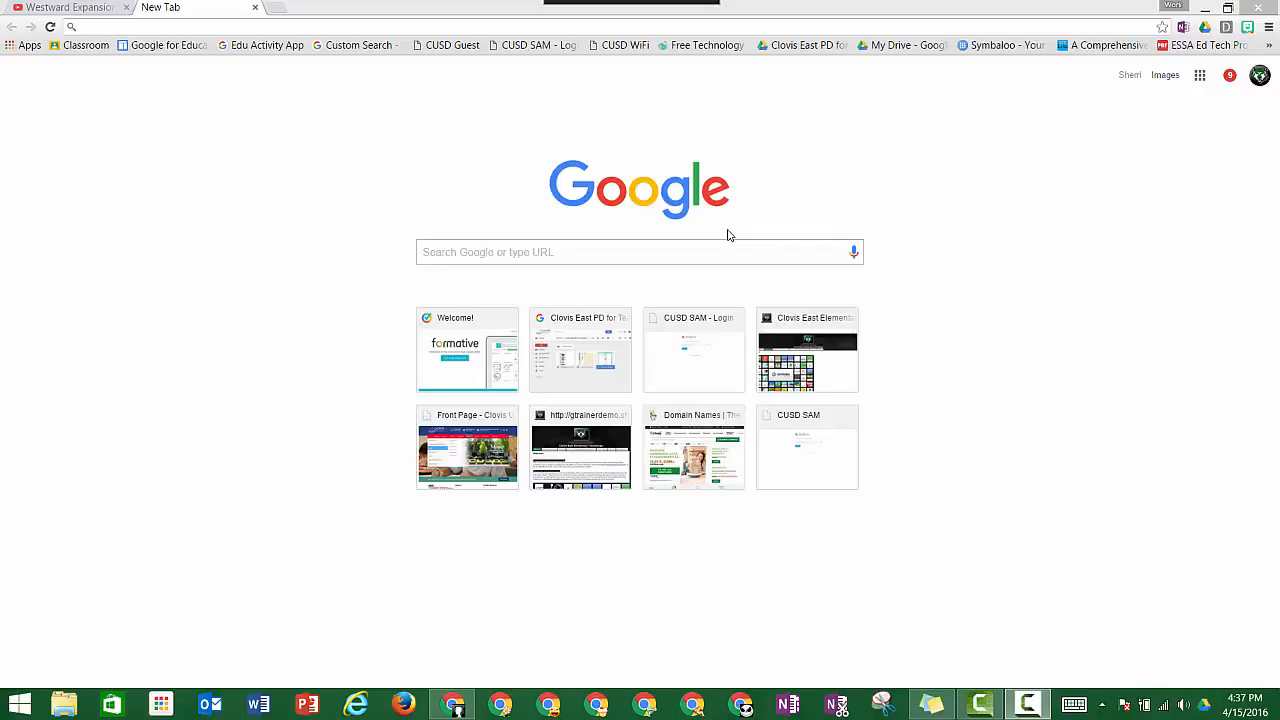
Step: Go to google.com and open the C.E. Instructional Technology Digital Classroom site in Google Sites
{"action": "left_click", "coordinate": [769, 26]}
{"action": "type", "text": "google.com"}
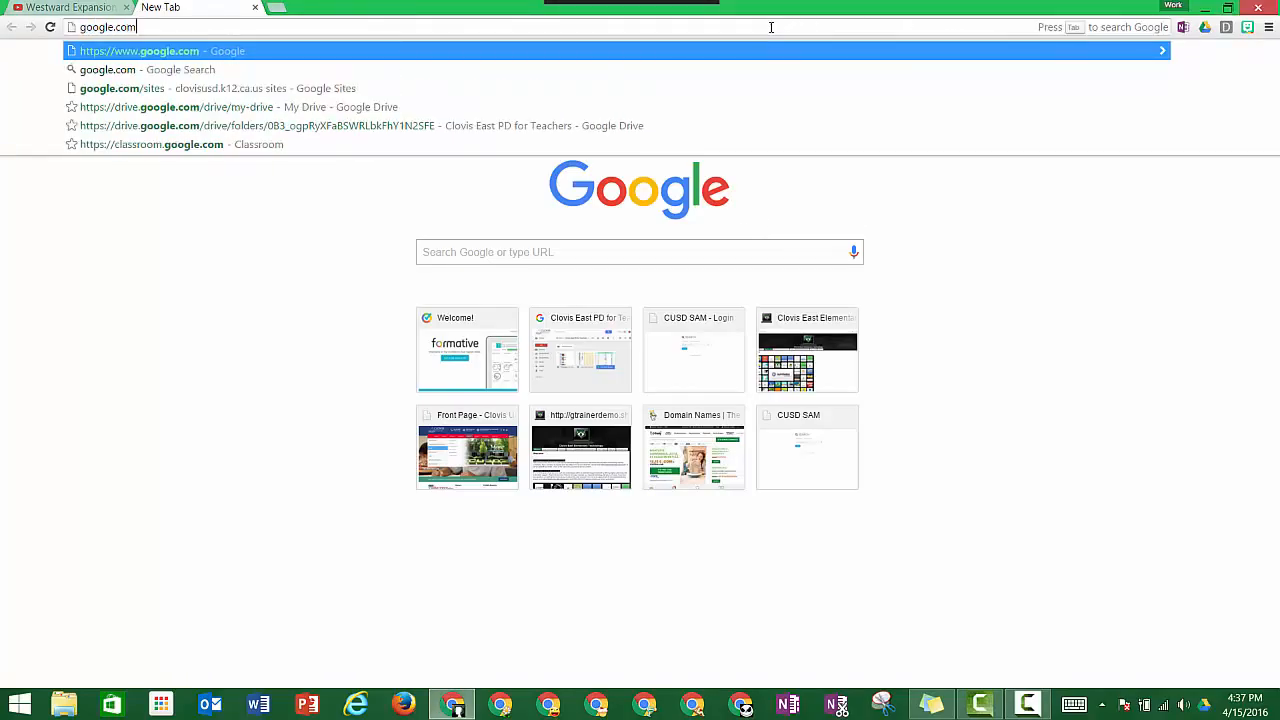
{"action": "key", "text": "Return"}
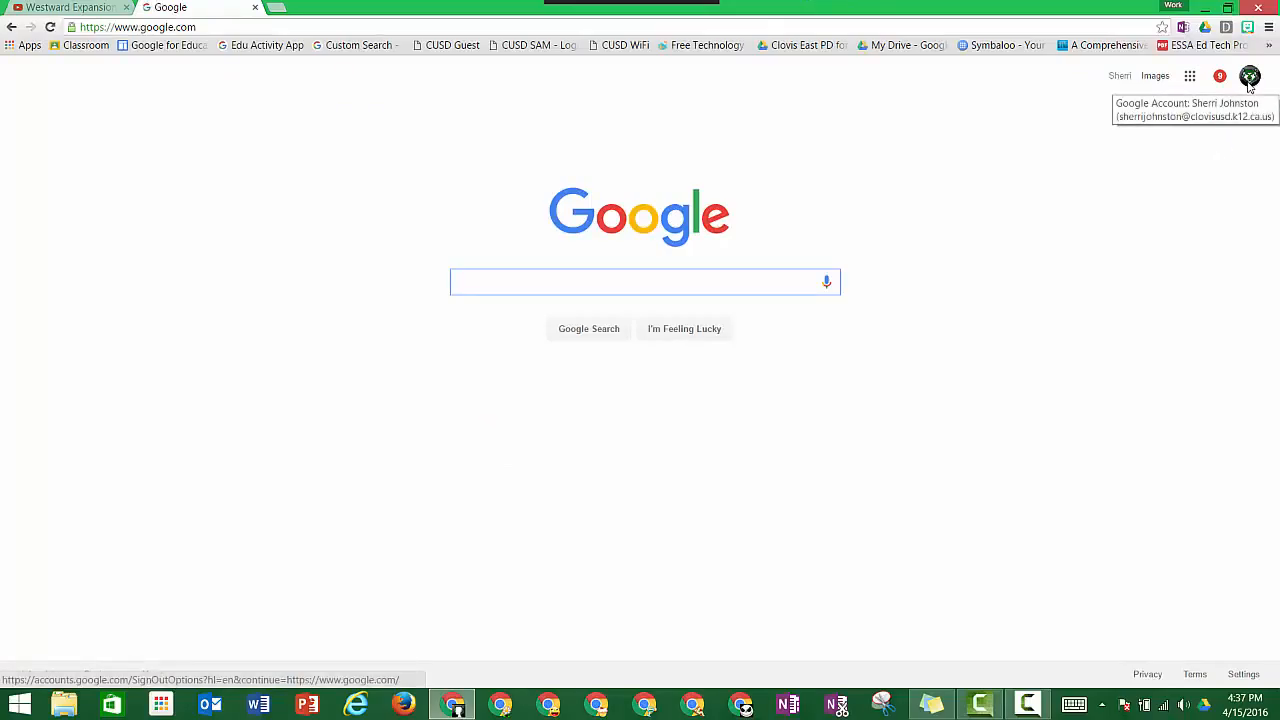
{"action": "left_click", "coordinate": [1190, 77]}
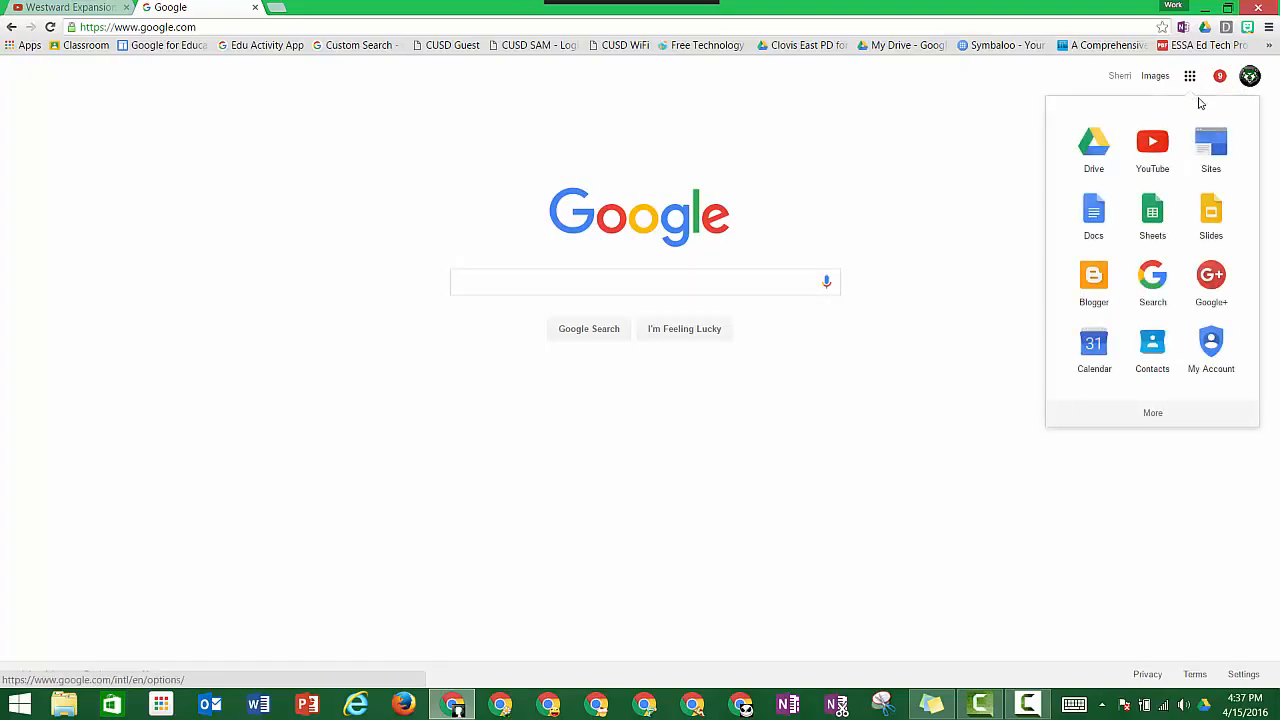
{"action": "left_click", "coordinate": [1228, 62]}
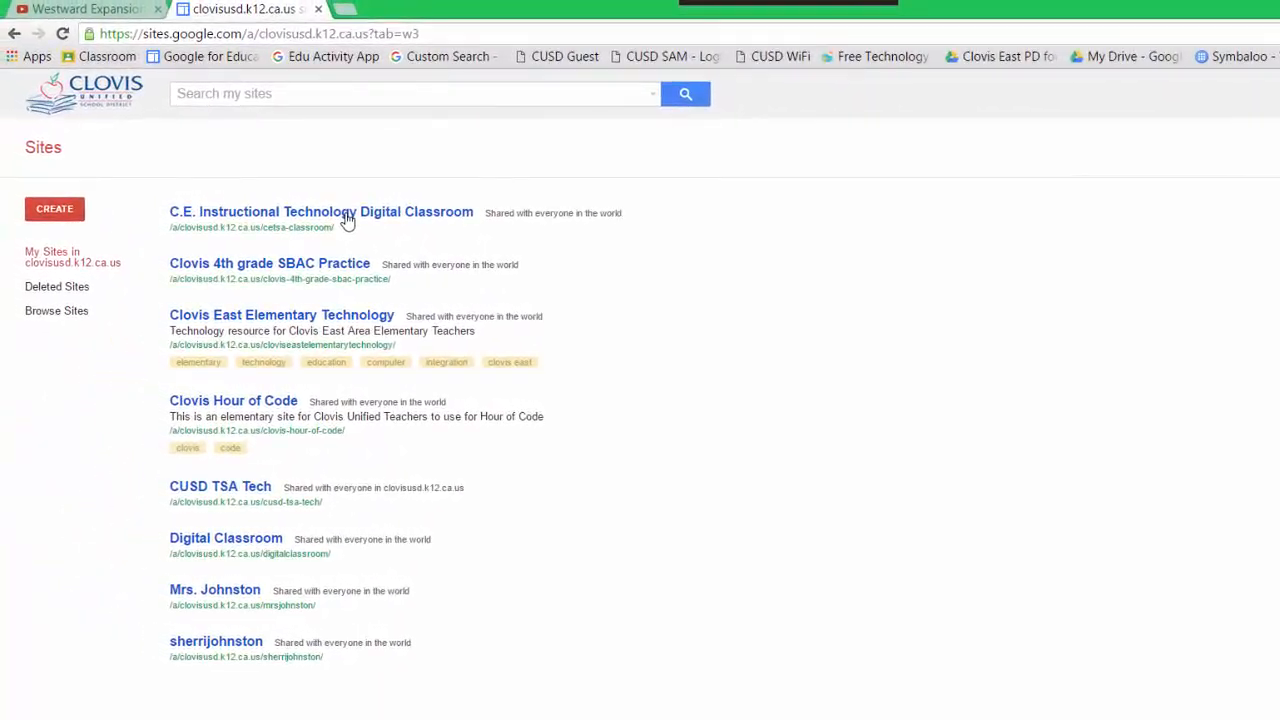
{"action": "left_click", "coordinate": [347, 214]}
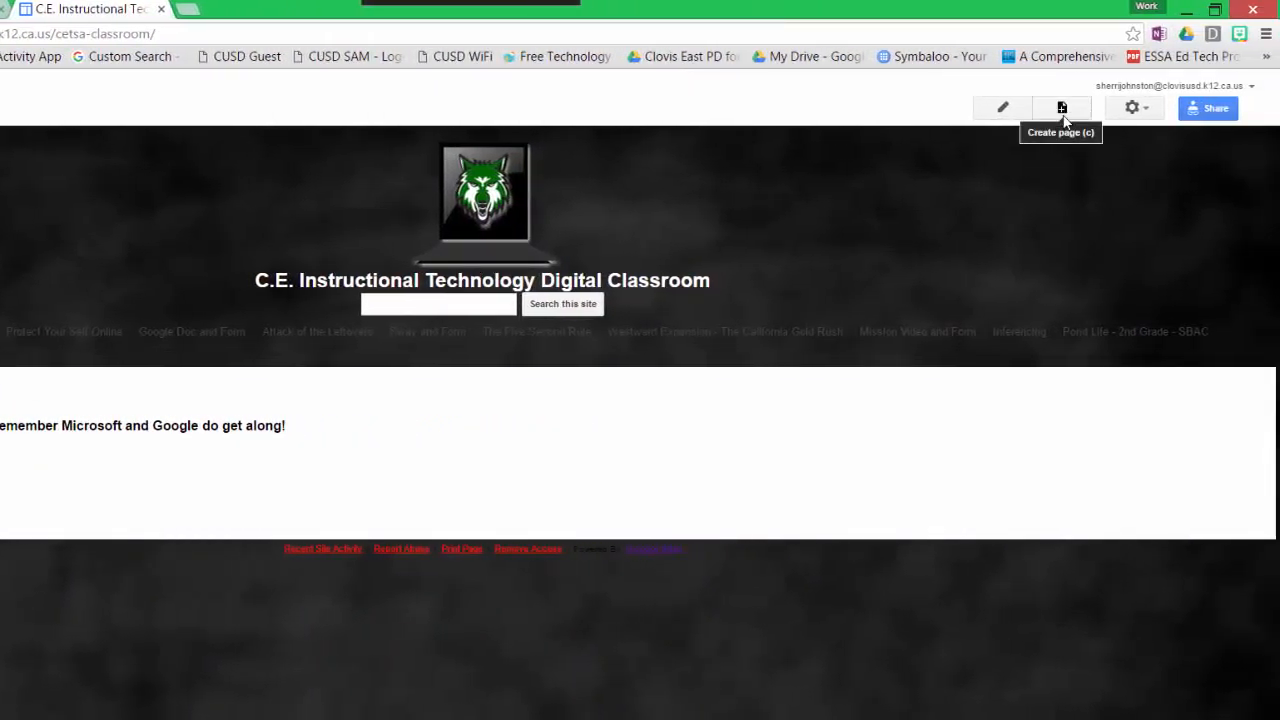
Step: Create a page named "Grade 4 Unit 5 ELE 2 Wagon's West" and give it the simple two-column layout
{"action": "left_click", "coordinate": [1063, 112]}
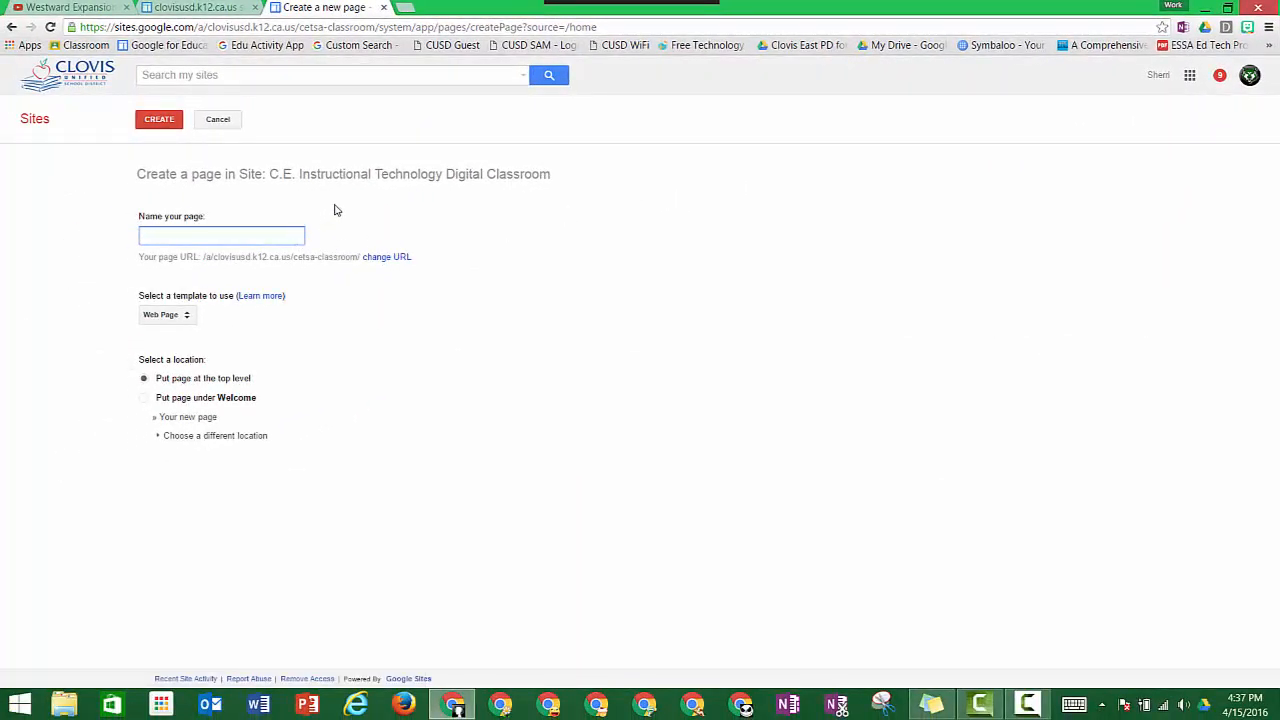
{"action": "type", "text": "Grade 4"}
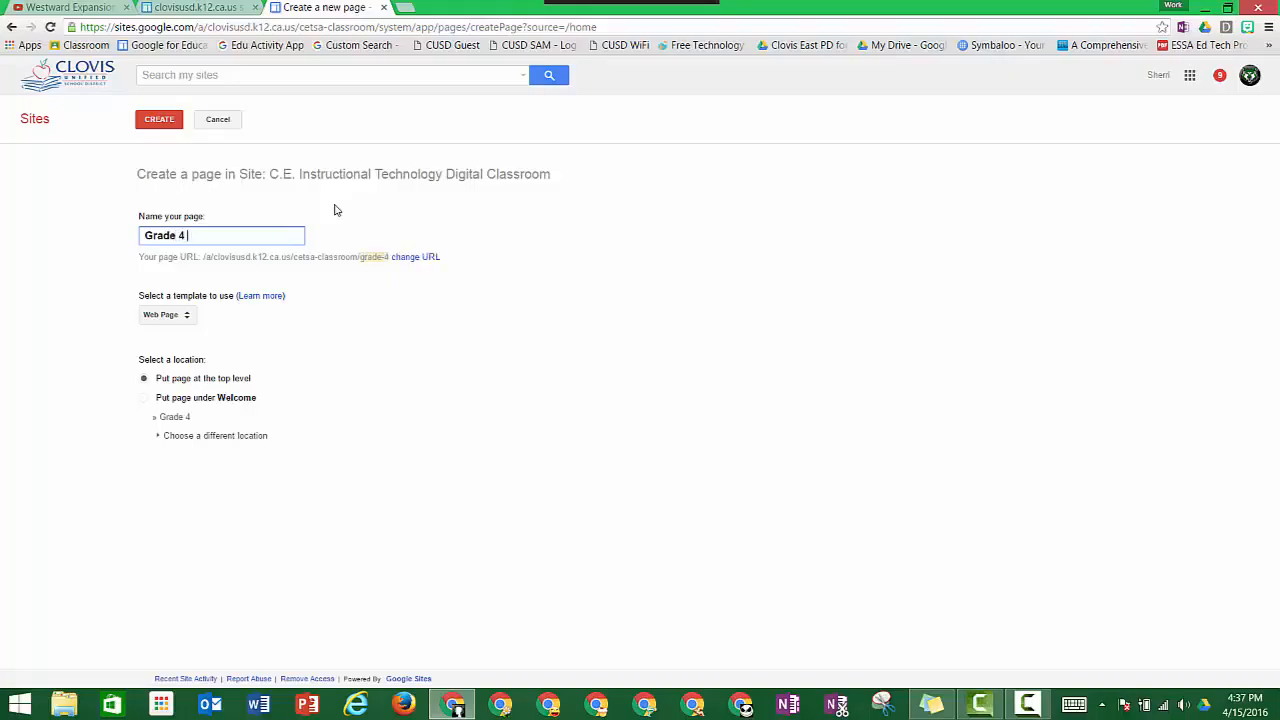
{"action": "type", "text": " Unit 5 ELE 2 Wagon's West"}
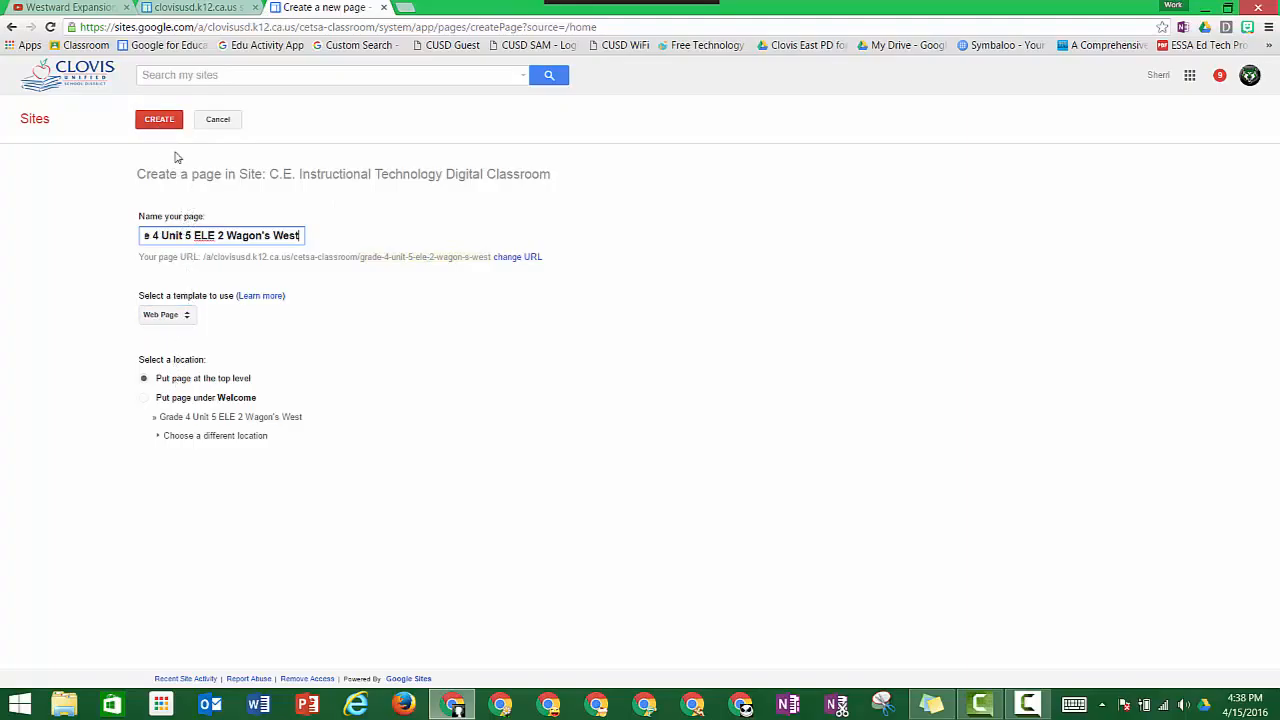
{"action": "left_click", "coordinate": [170, 122]}
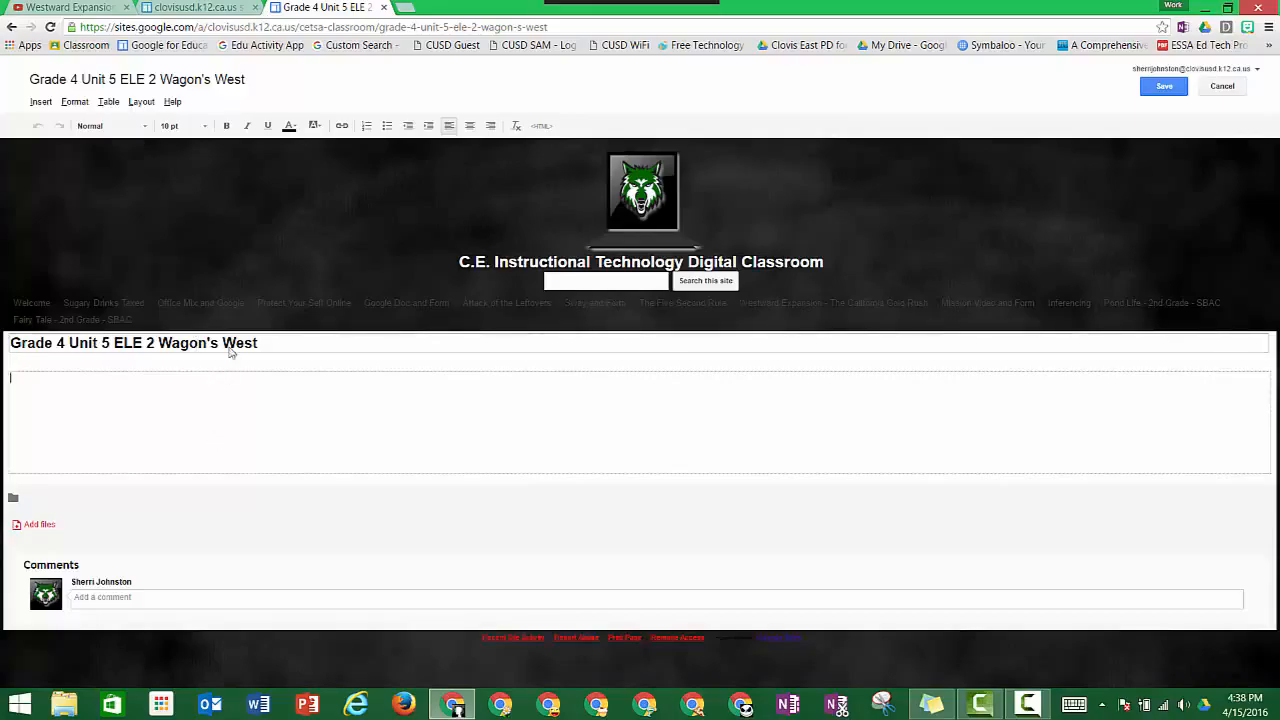
{"action": "left_click", "coordinate": [146, 103]}
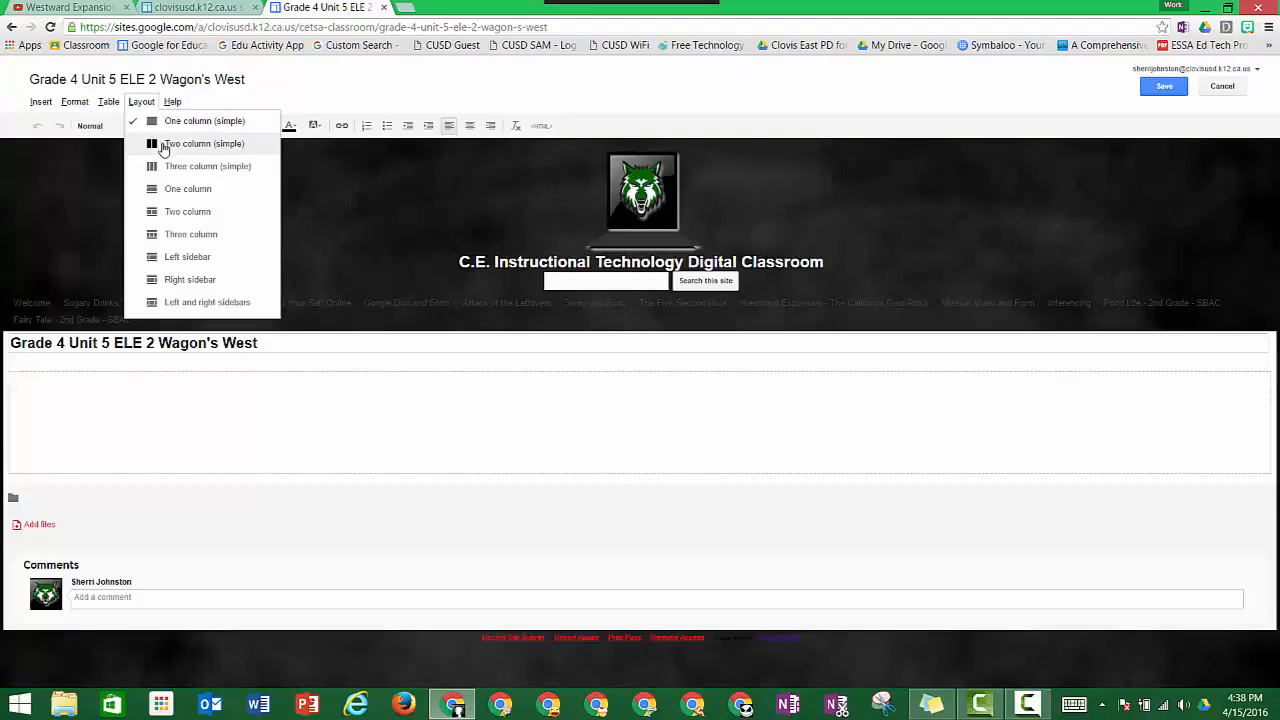
{"action": "left_click", "coordinate": [165, 146]}
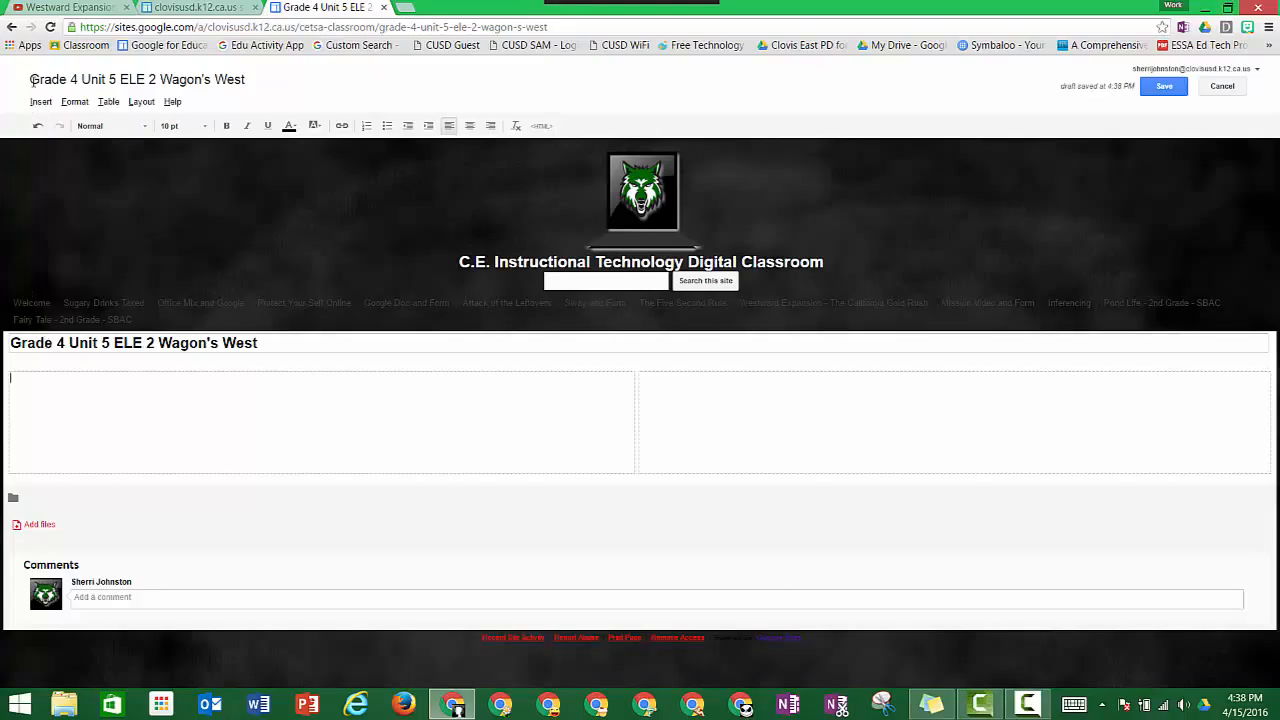
Step: Copy the web address of the Westward Expansion Intro YouTube video and return to the page being edited
{"action": "left_click", "coordinate": [44, 10]}
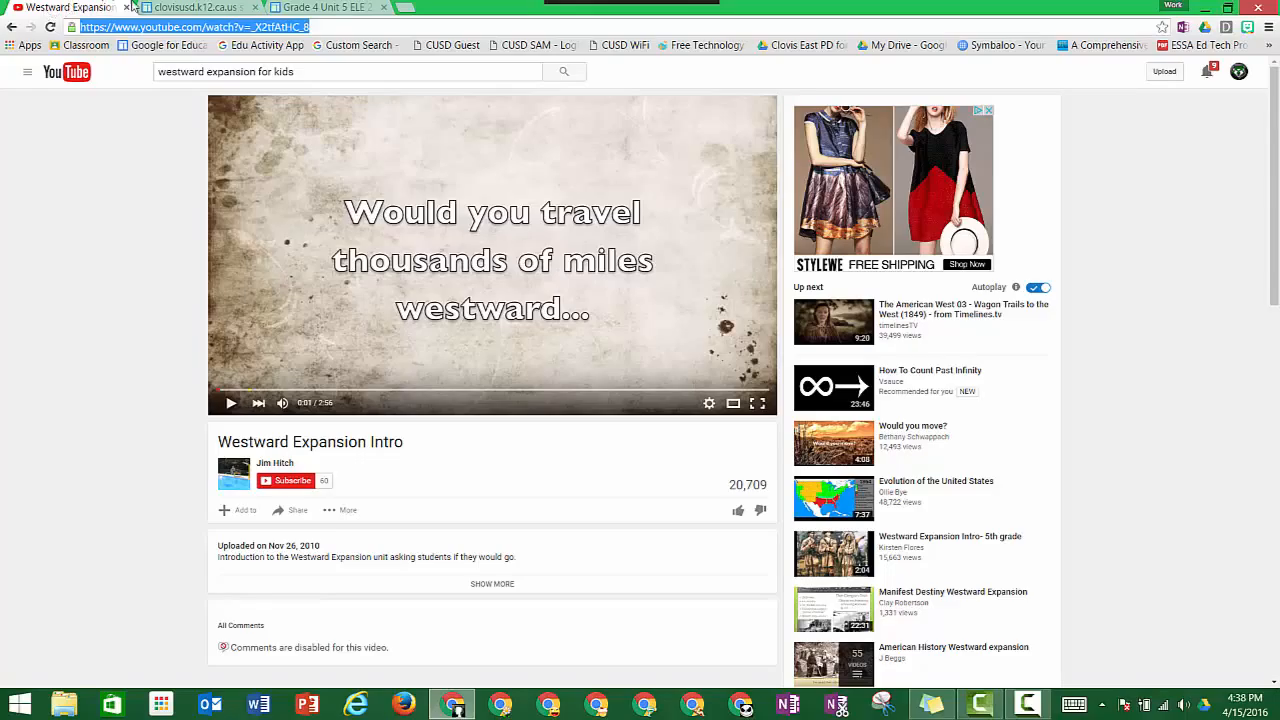
{"action": "right_click", "coordinate": [175, 29]}
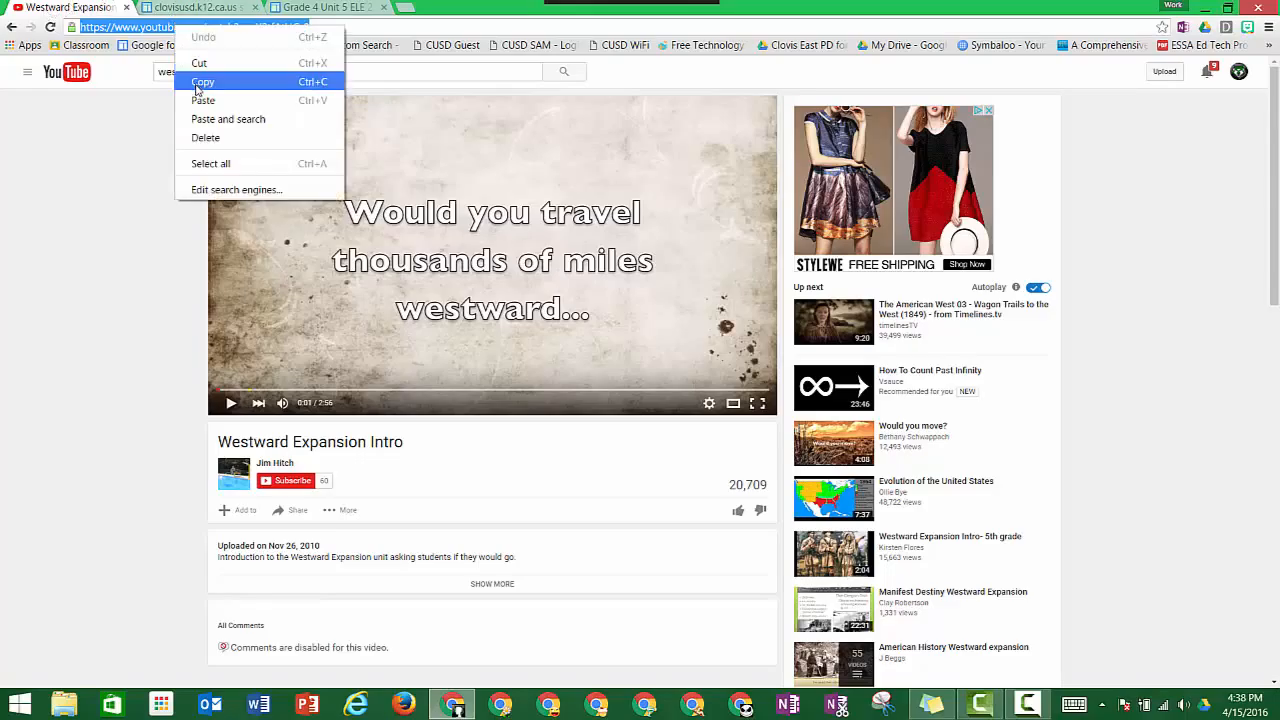
{"action": "left_click", "coordinate": [192, 80]}
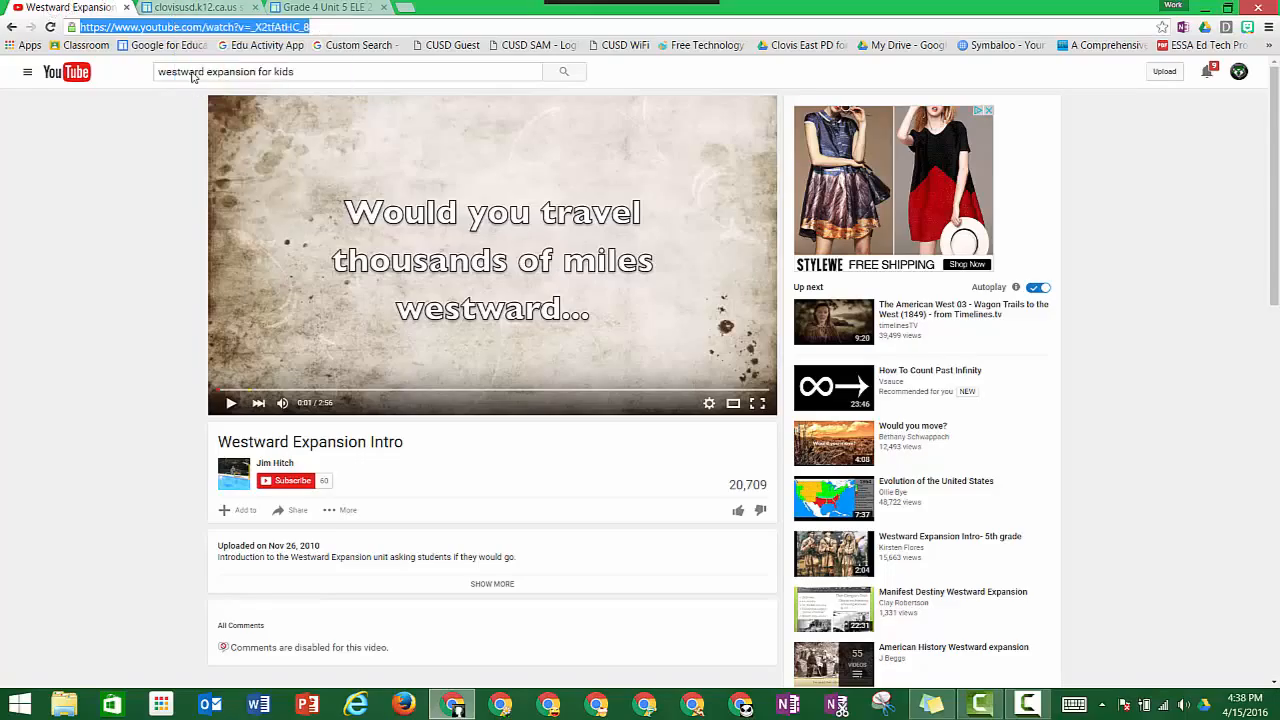
{"action": "left_click", "coordinate": [186, 9]}
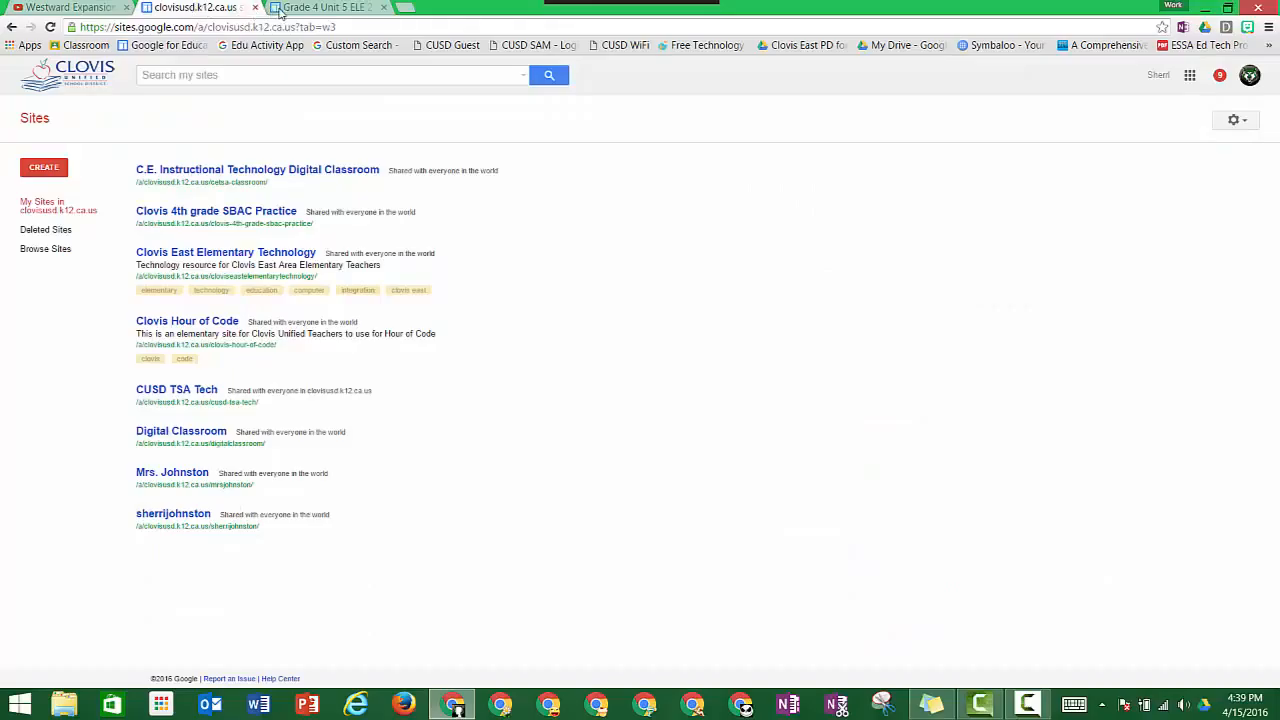
{"action": "left_click", "coordinate": [283, 10]}
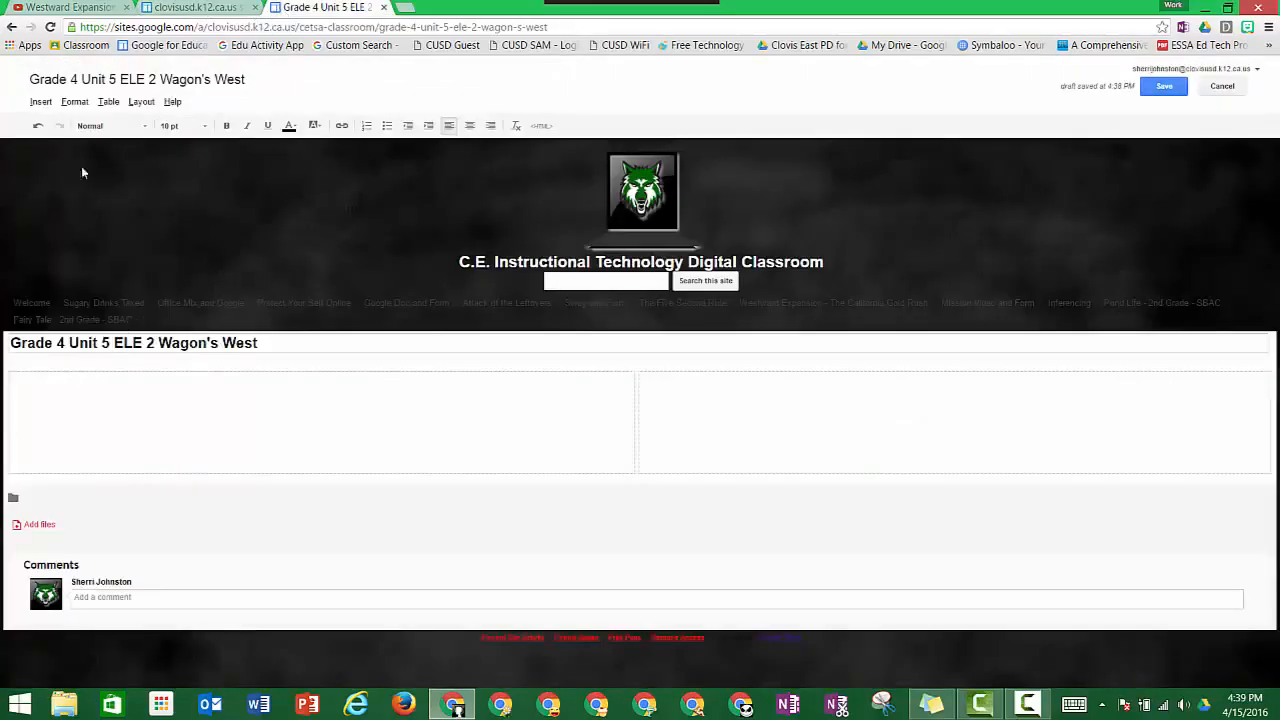
Step: Insert the YouTube video from the copied address into the first column at 640x360, without border or title
{"action": "left_click", "coordinate": [44, 103]}
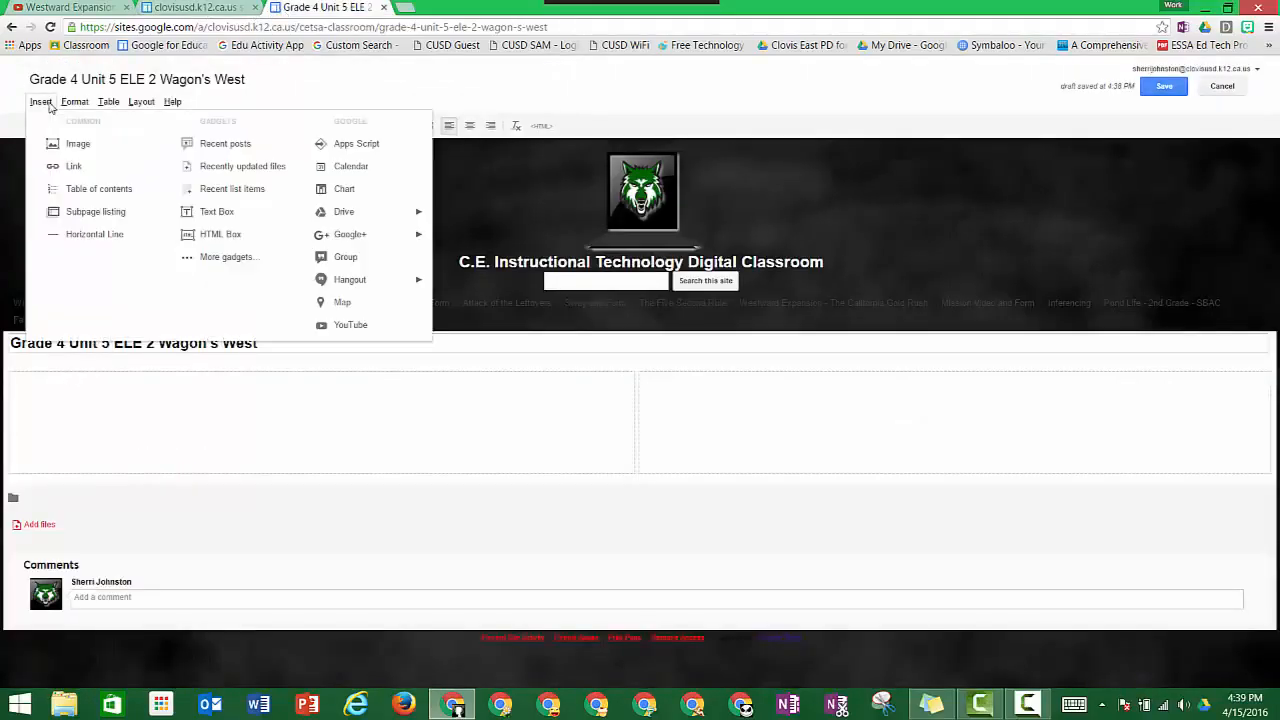
{"action": "left_click", "coordinate": [336, 325]}
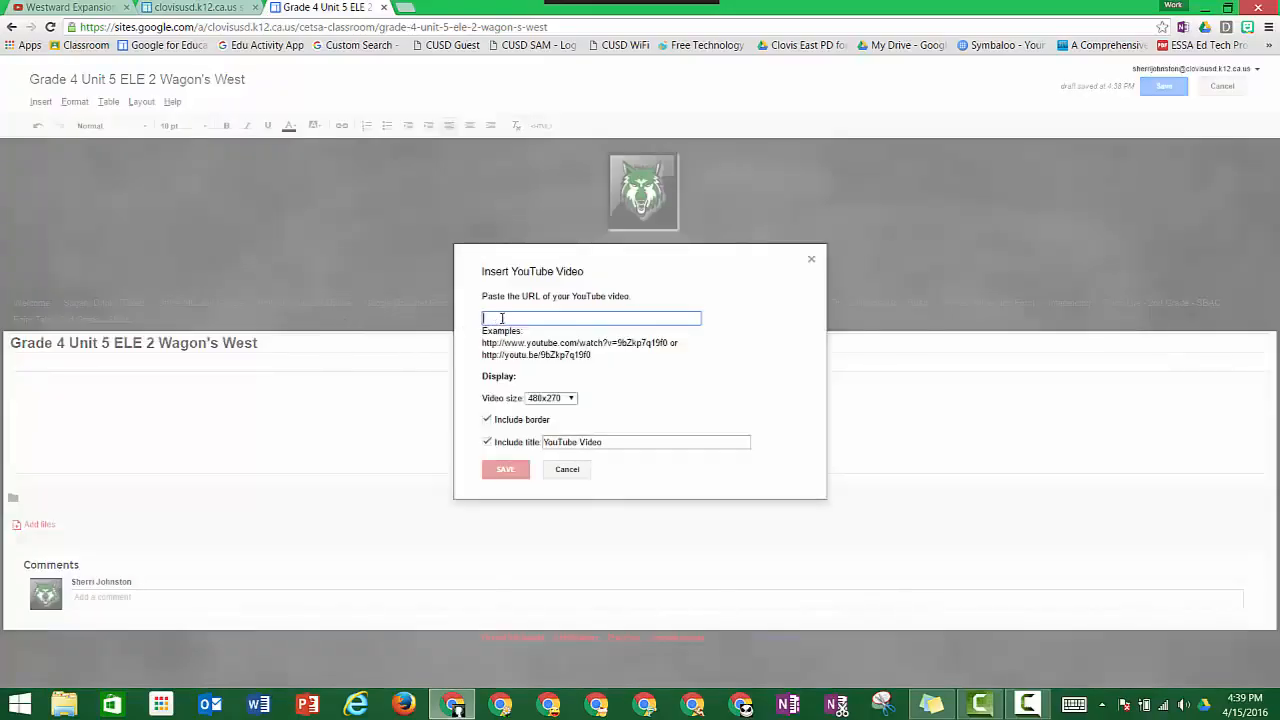
{"action": "key", "text": "ctrl+v"}
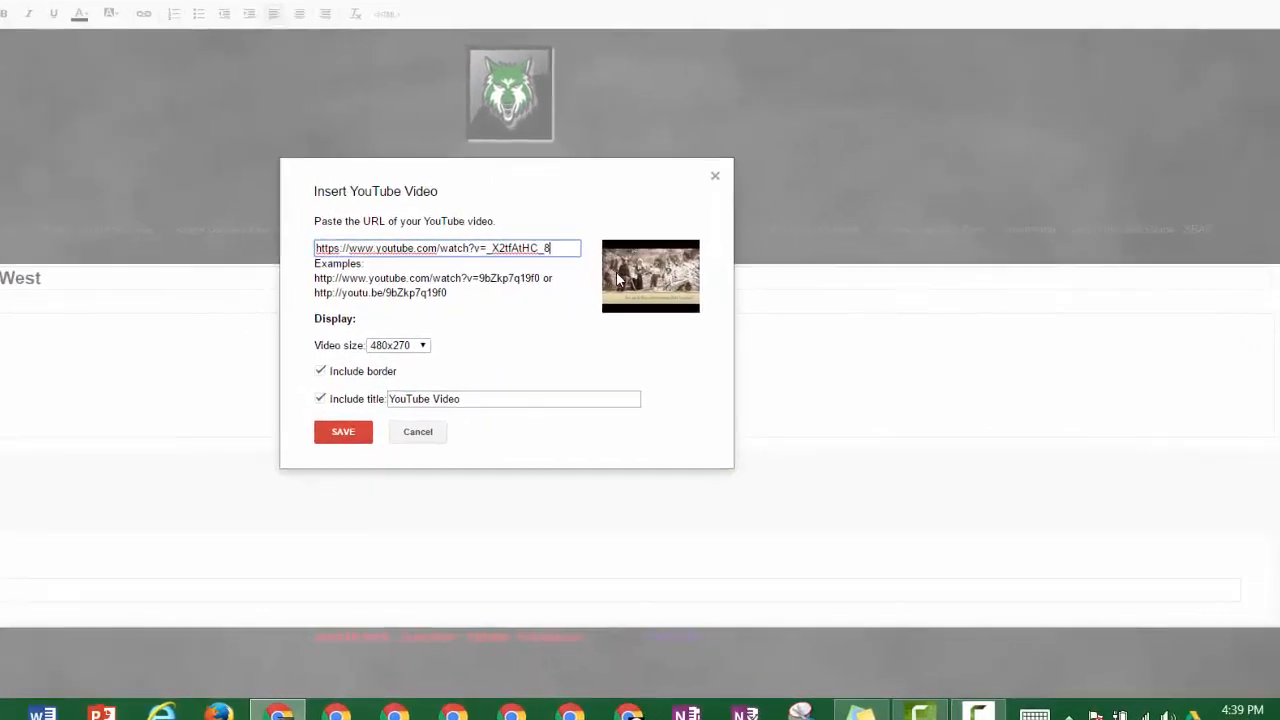
{"action": "left_click", "coordinate": [232, 286]}
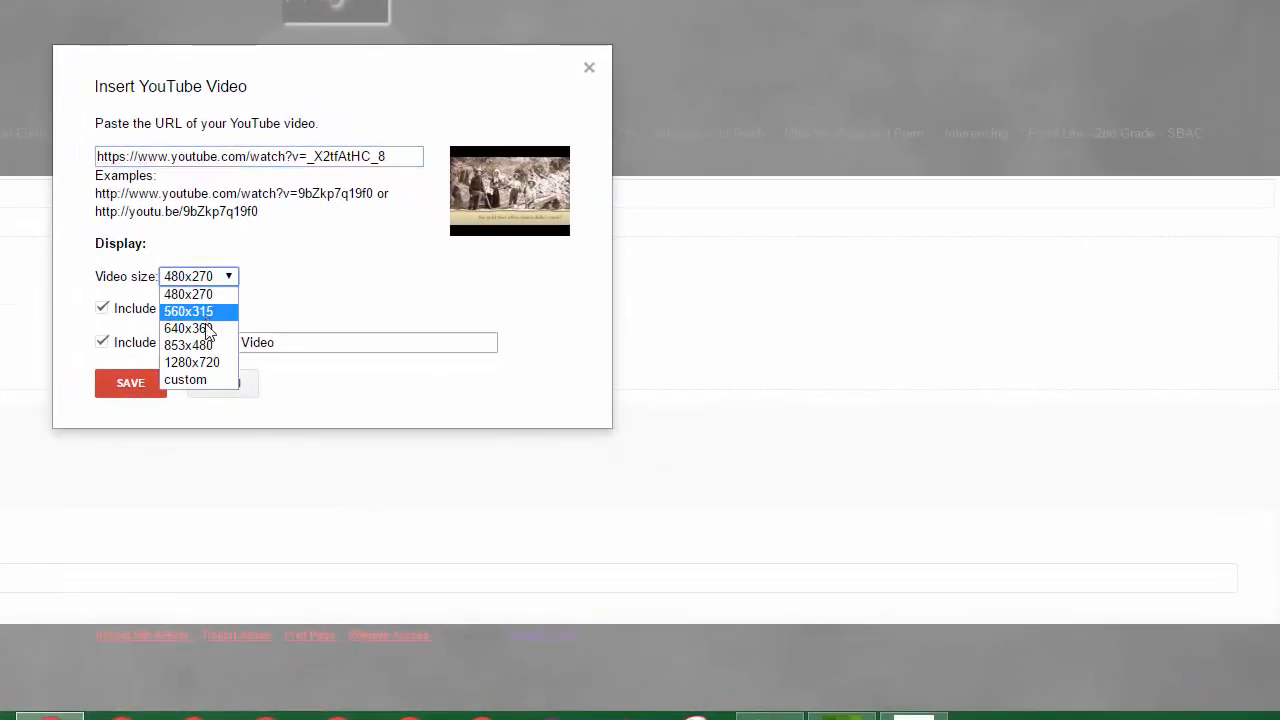
{"action": "left_click", "coordinate": [206, 330]}
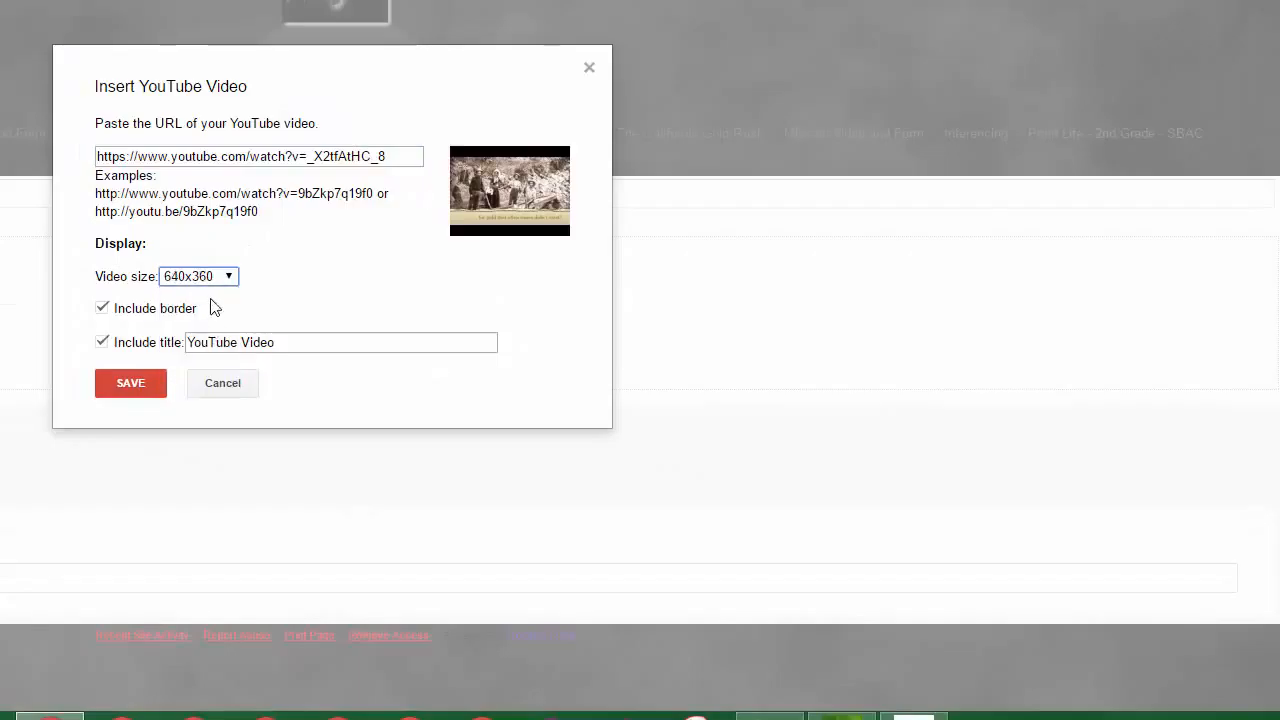
{"action": "left_click", "coordinate": [101, 309]}
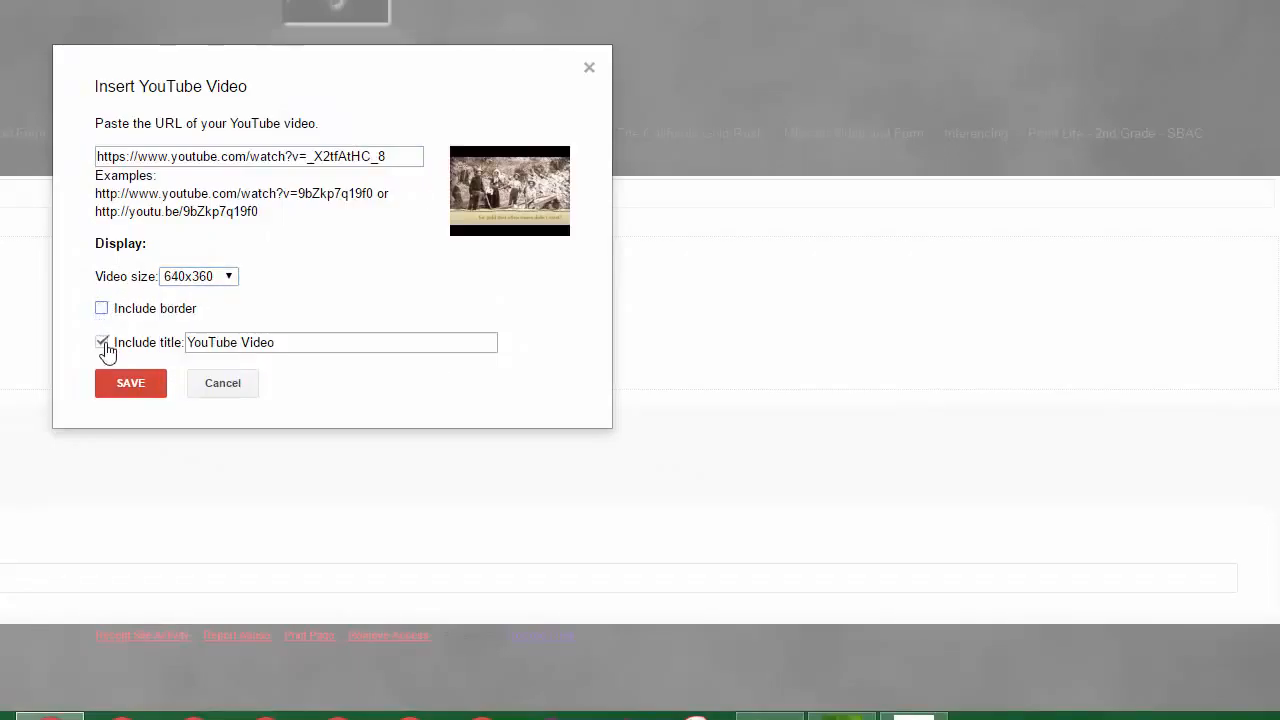
{"action": "left_click", "coordinate": [102, 343]}
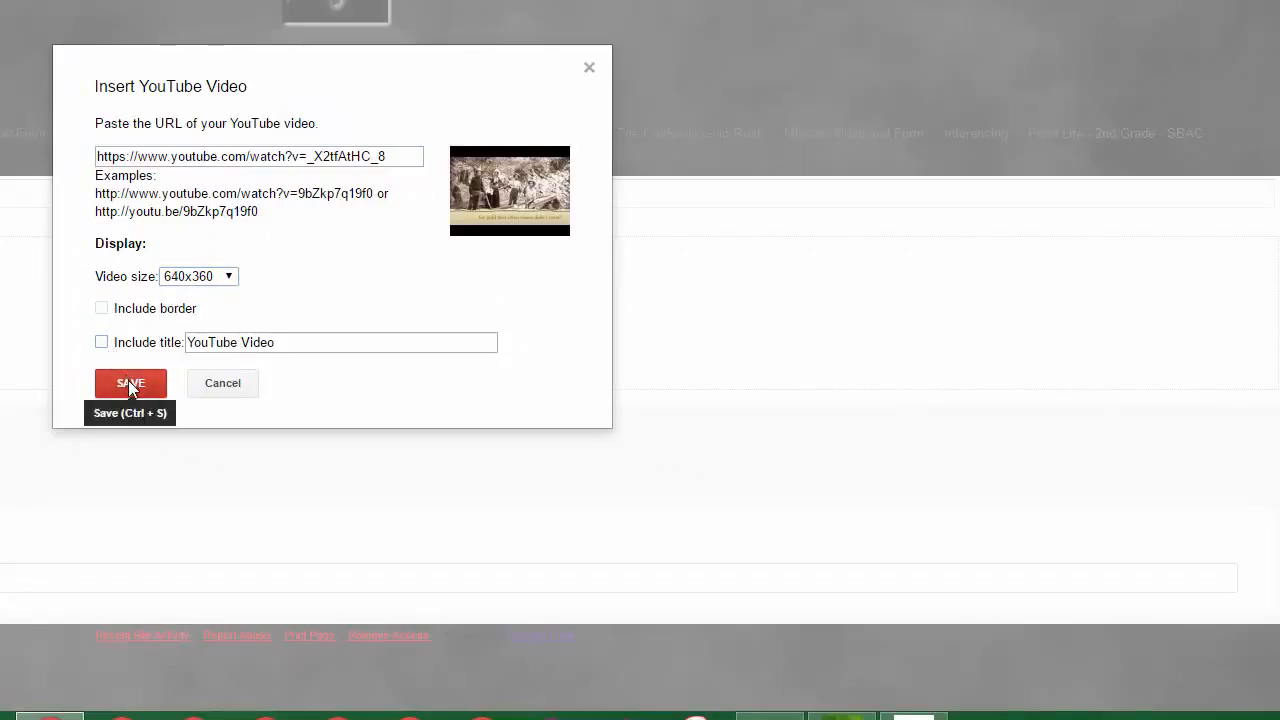
{"action": "left_click", "coordinate": [128, 380]}
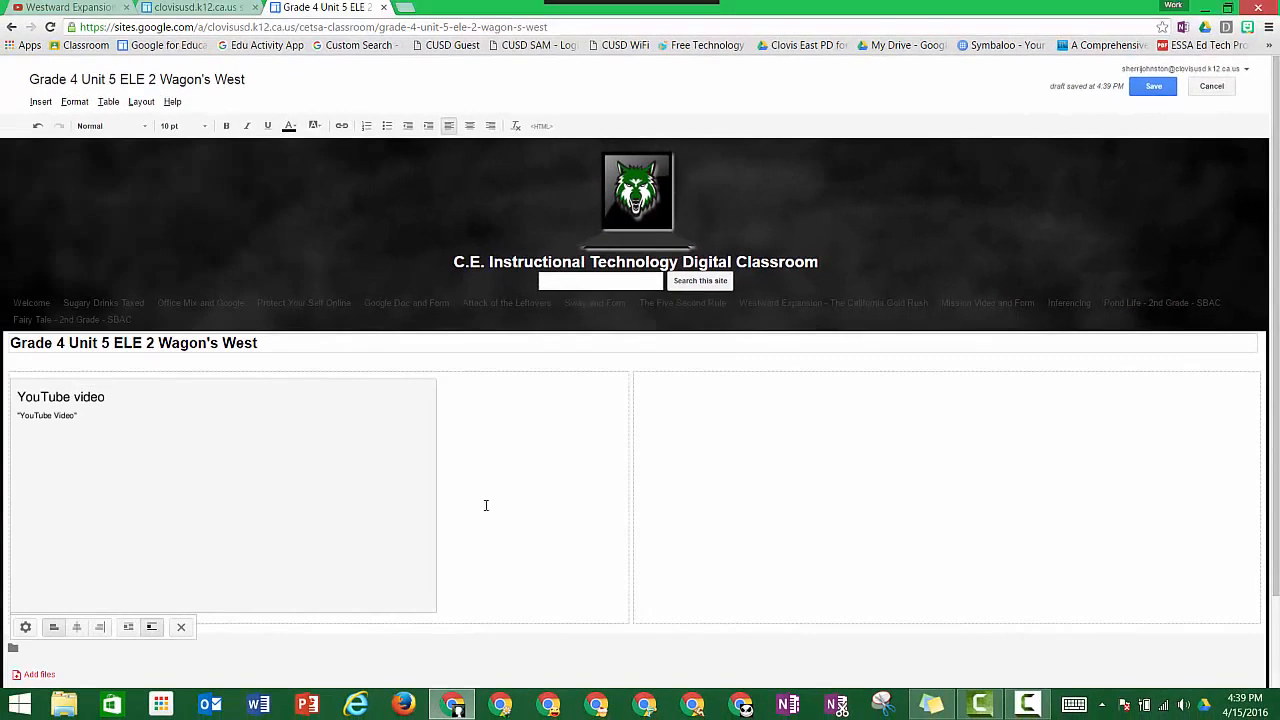
Step: Insert the Drive document "ELA Grade 4 Unit 5 ELE 2 - Wagon's West" below the video, without border or title
{"action": "left_click", "coordinate": [462, 559]}
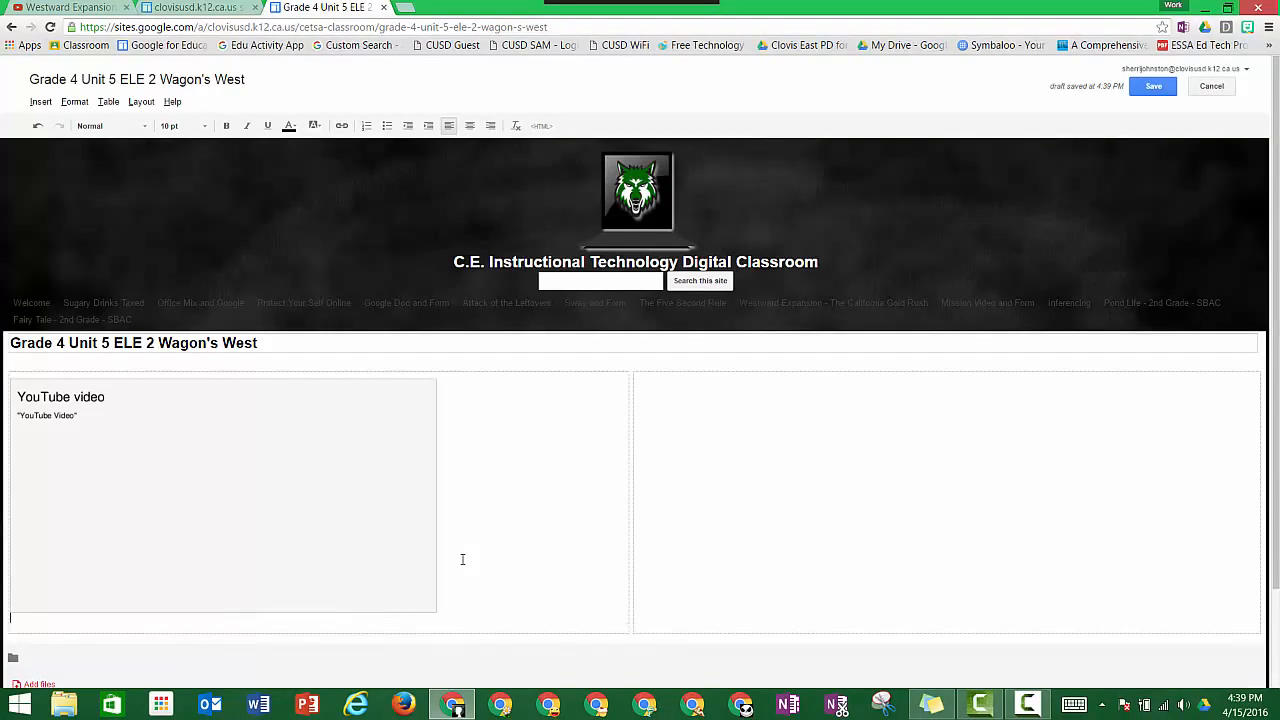
{"action": "scroll", "coordinate": [462, 559], "scroll_direction": "down", "scroll_amount": 2}
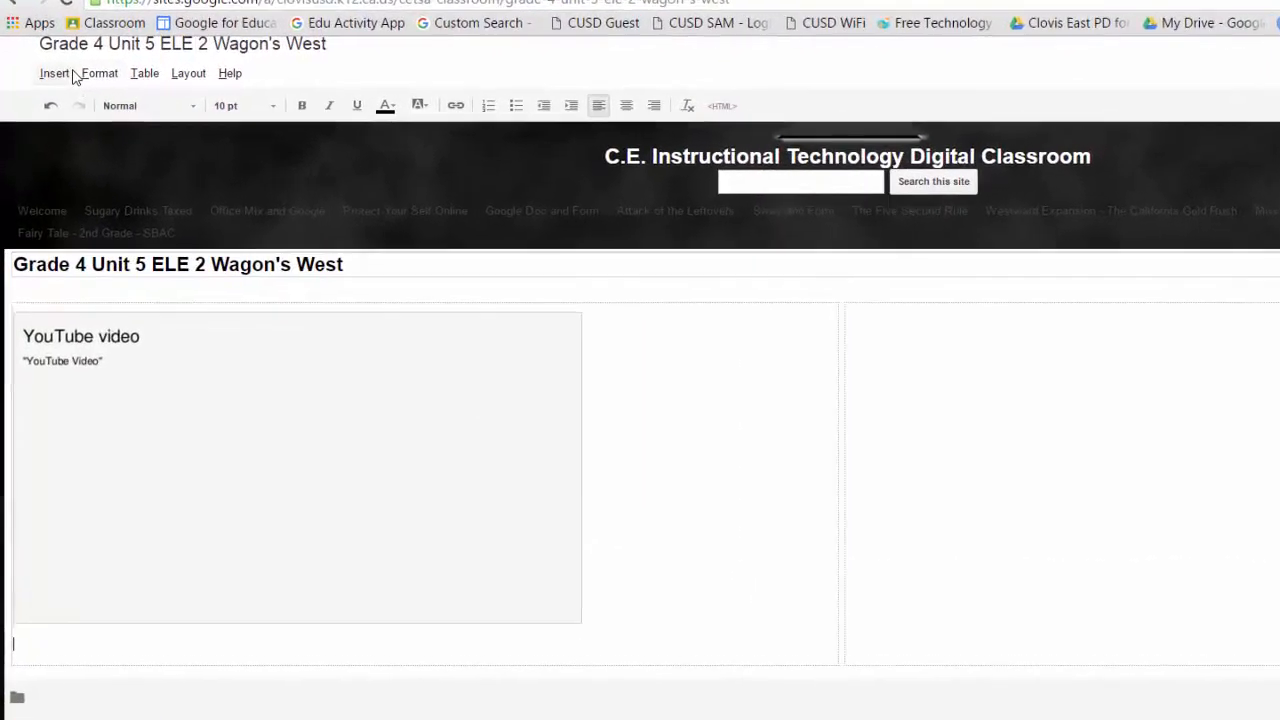
{"action": "left_click", "coordinate": [82, 70]}
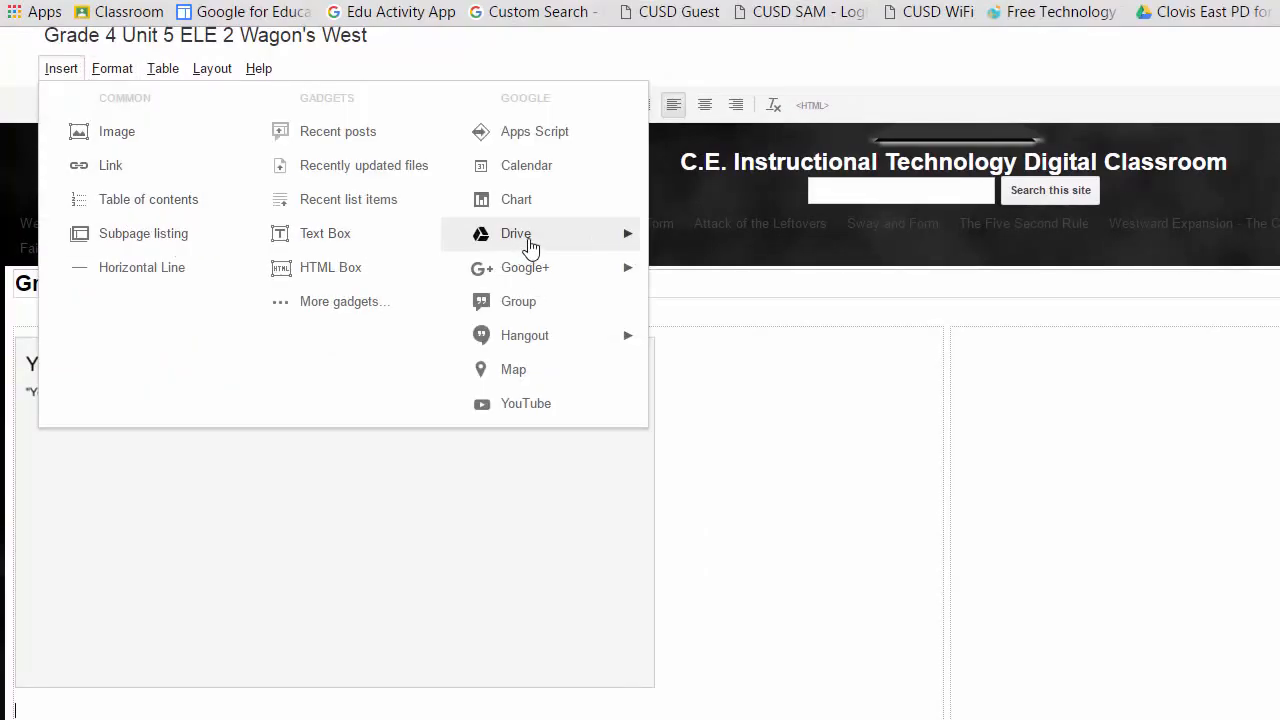
{"action": "mouse_move", "coordinate": [530, 245]}
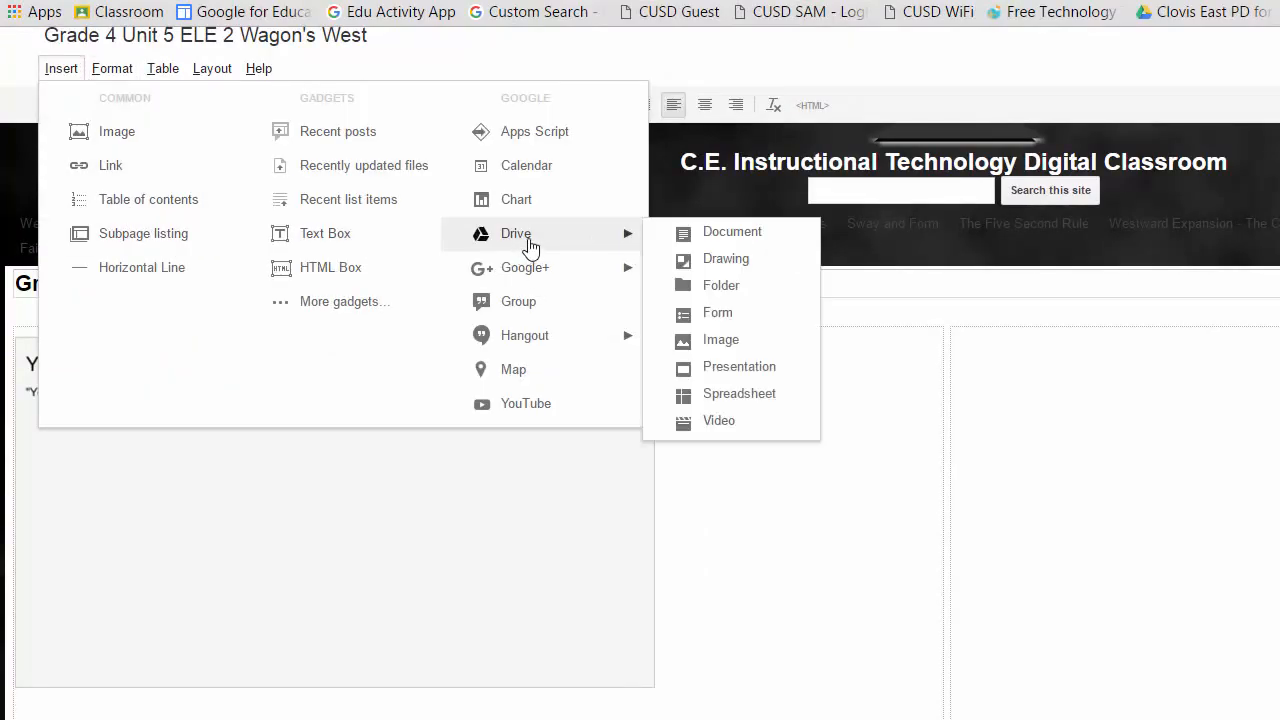
{"action": "left_click", "coordinate": [686, 240]}
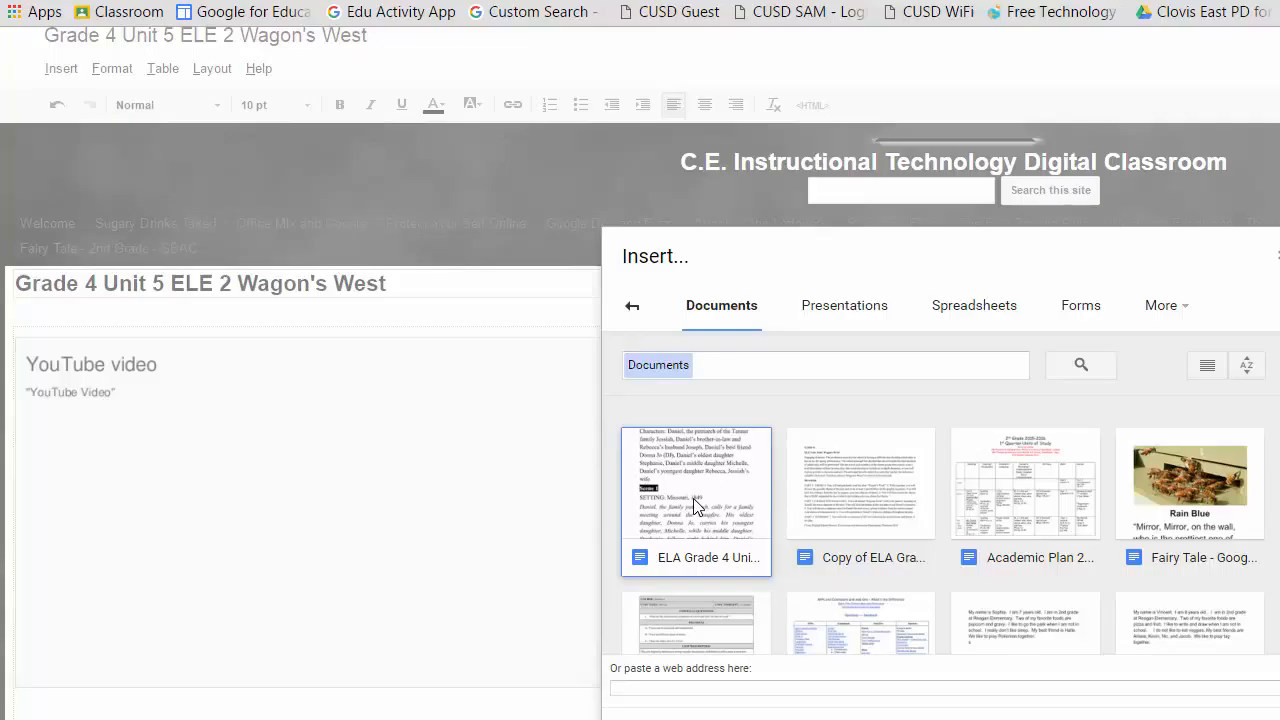
{"action": "double_click", "coordinate": [693, 498]}
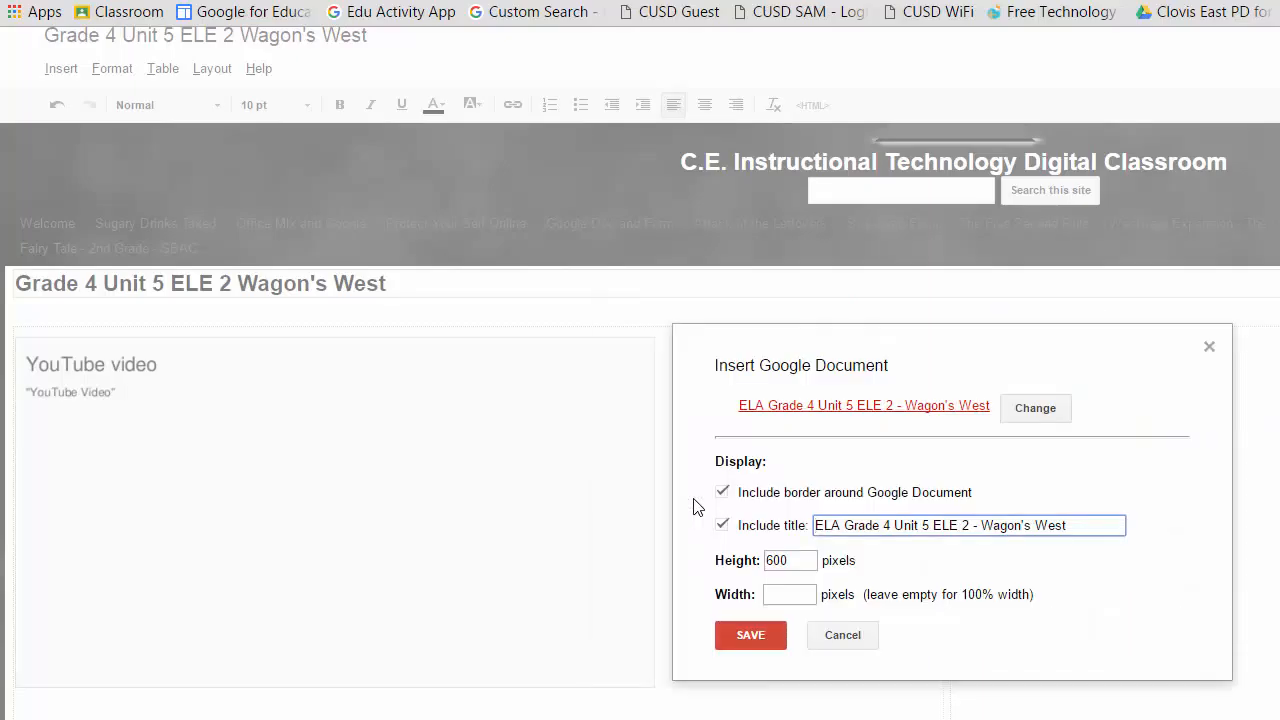
{"action": "left_click", "coordinate": [797, 597]}
{"action": "left_click", "coordinate": [722, 493]}
{"action": "left_click", "coordinate": [723, 493]}
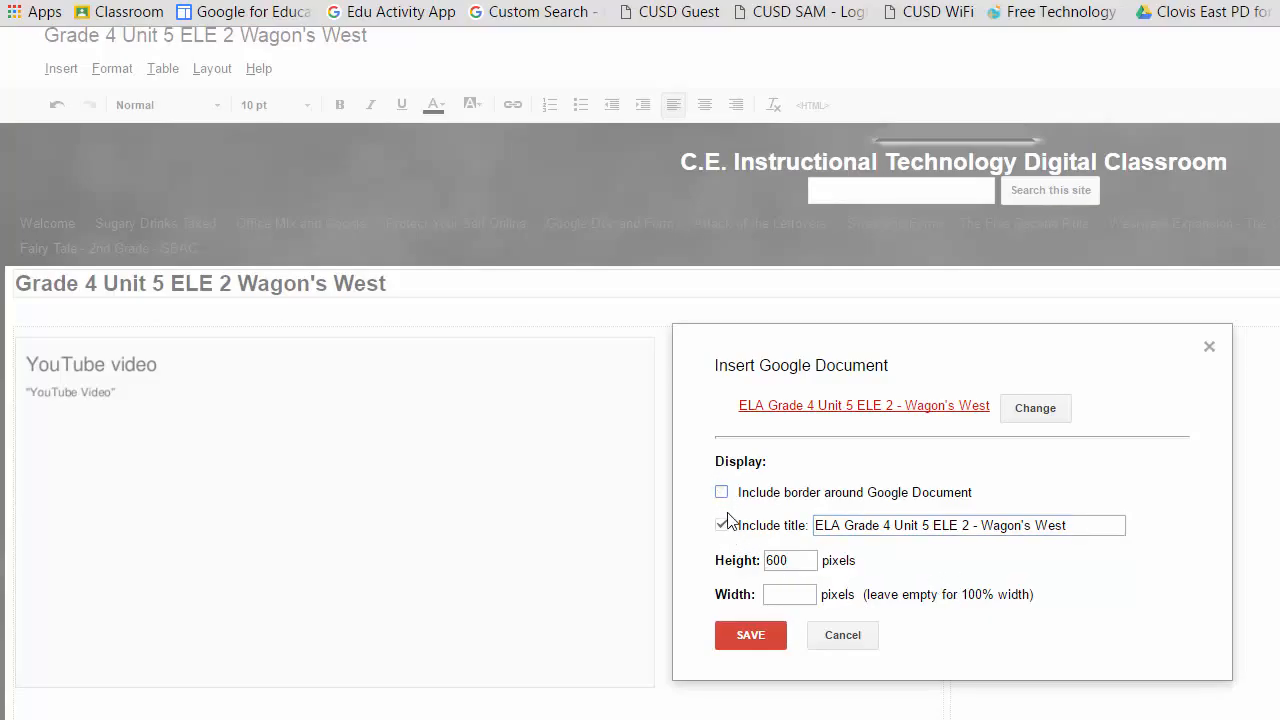
{"action": "left_click", "coordinate": [722, 526]}
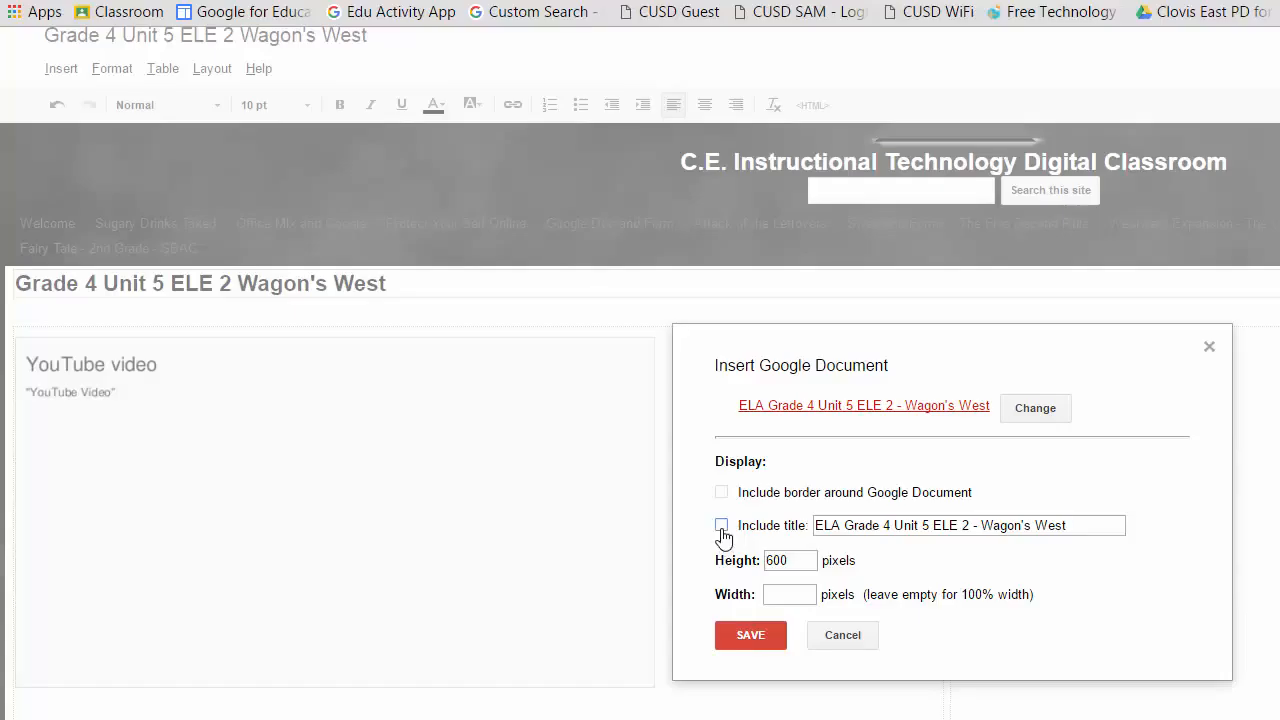
{"action": "left_click", "coordinate": [740, 644]}
Step: Set the height of the embedded Google document below the video to 800 pixels
{"action": "scroll", "coordinate": [745, 647], "scroll_direction": "down", "scroll_amount": 5}
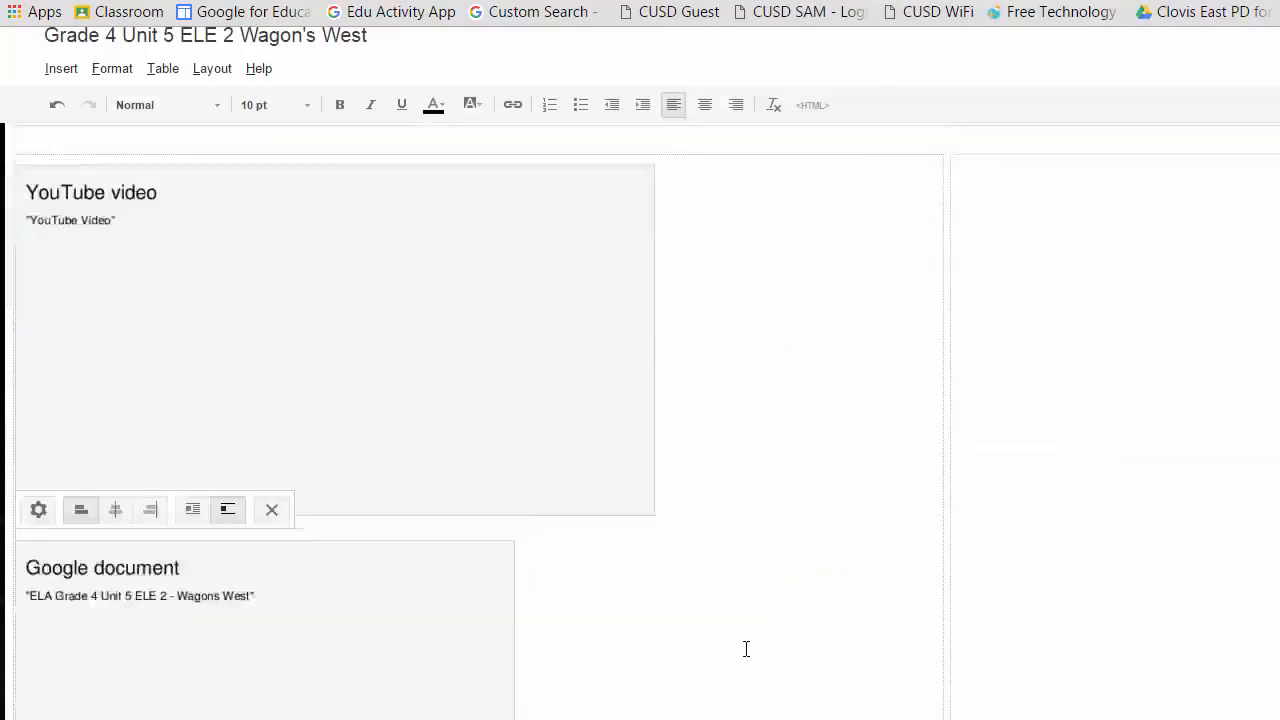
{"action": "scroll", "coordinate": [746, 647], "scroll_direction": "up", "scroll_amount": 2}
{"action": "scroll", "coordinate": [746, 647], "scroll_direction": "up", "scroll_amount": 3}
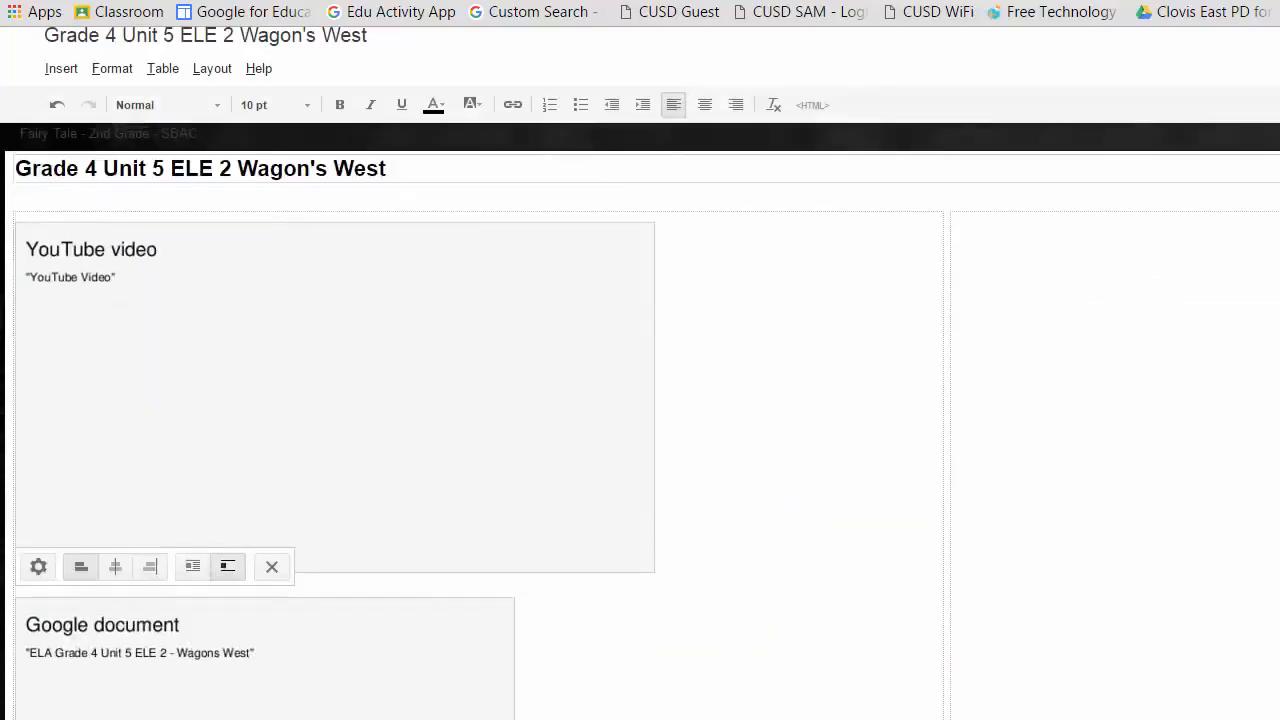
{"action": "left_click", "coordinate": [38, 566]}
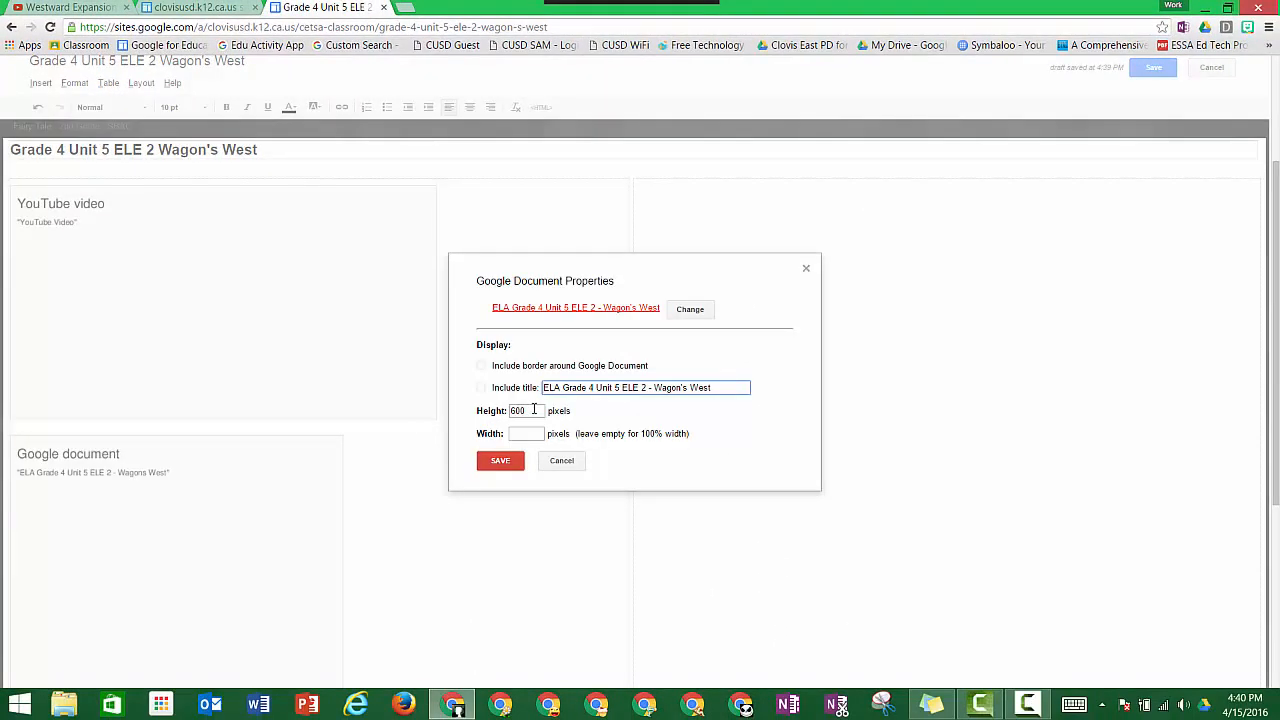
{"action": "left_click_drag", "start_coordinate": [534, 410], "coordinate": [507, 404]}
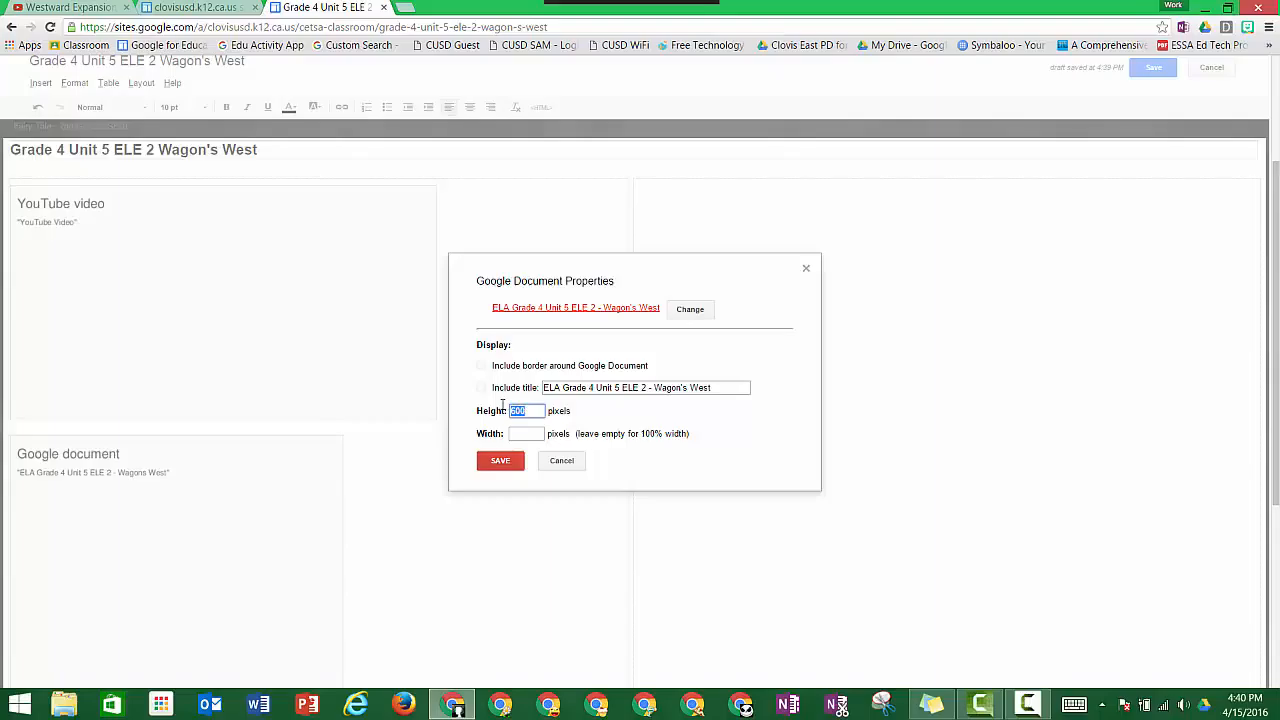
{"action": "type", "text": "800"}
{"action": "left_click", "coordinate": [502, 465]}
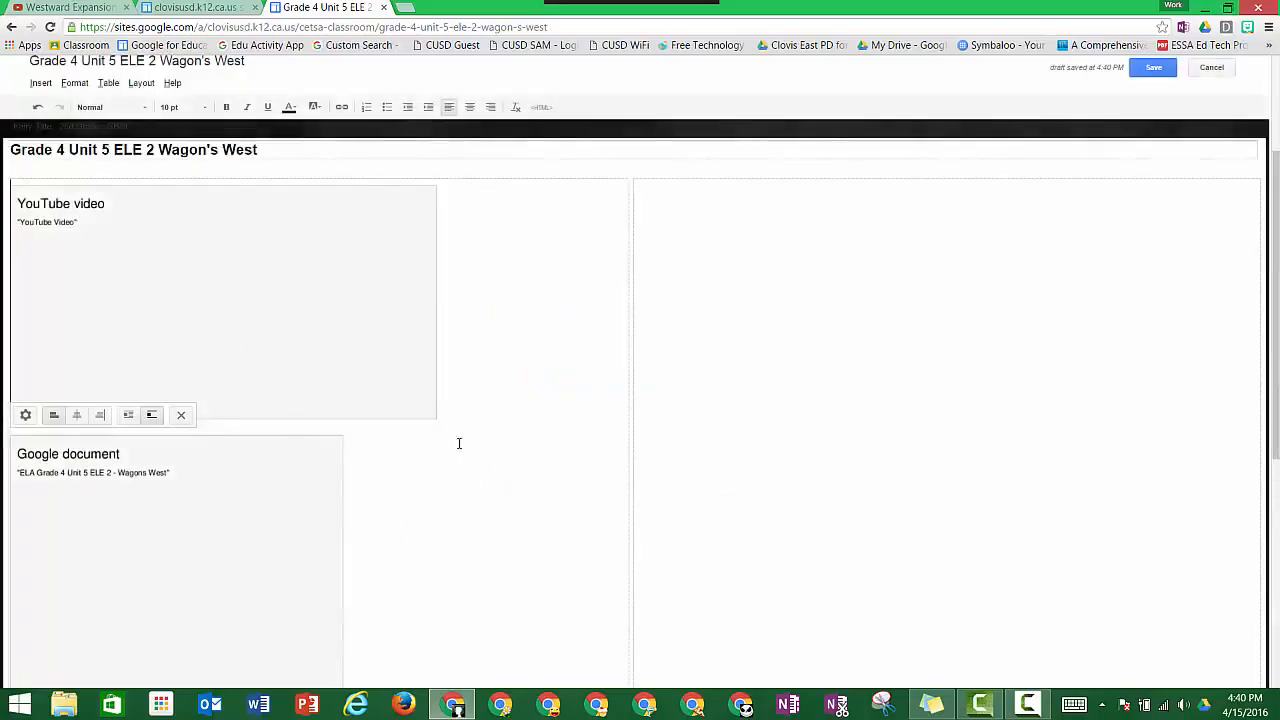
Step: Insert the Drive form "Part 1 THEME Unit 5 ELE 2 - Wagon's West" into the second column at 100% width, without border or title
{"action": "left_click", "coordinate": [648, 191]}
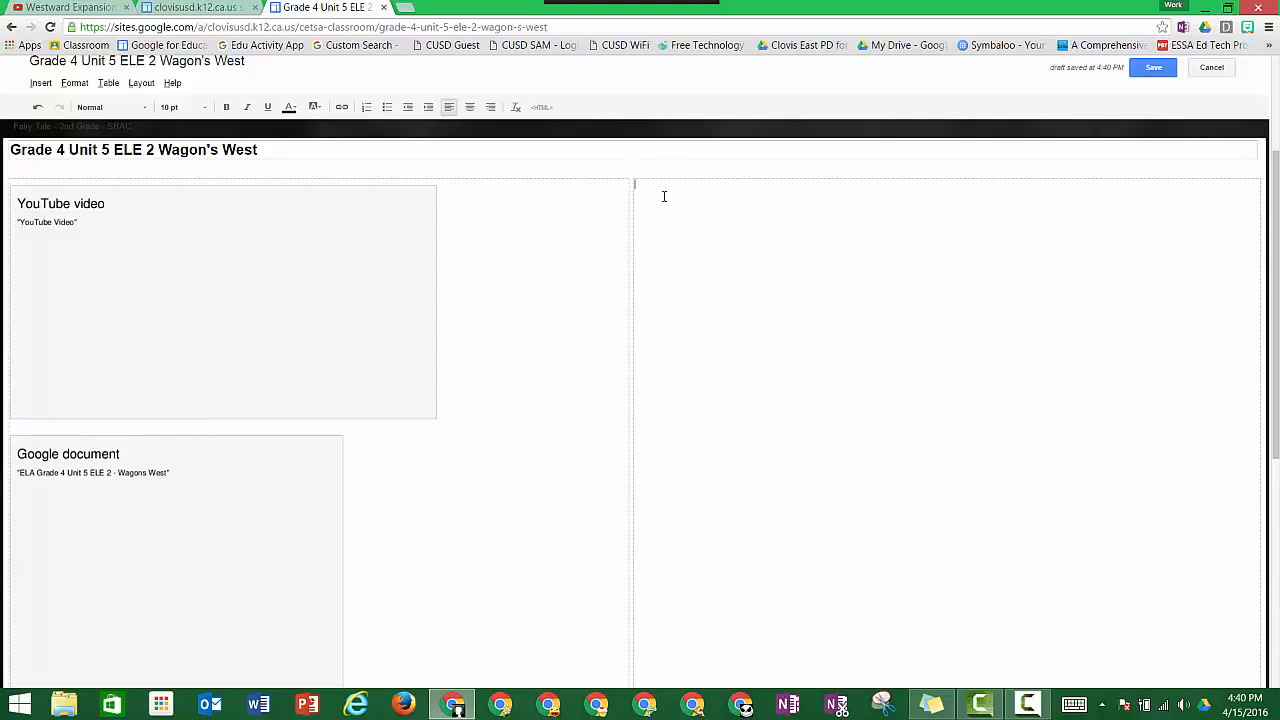
{"action": "left_click", "coordinate": [44, 84]}
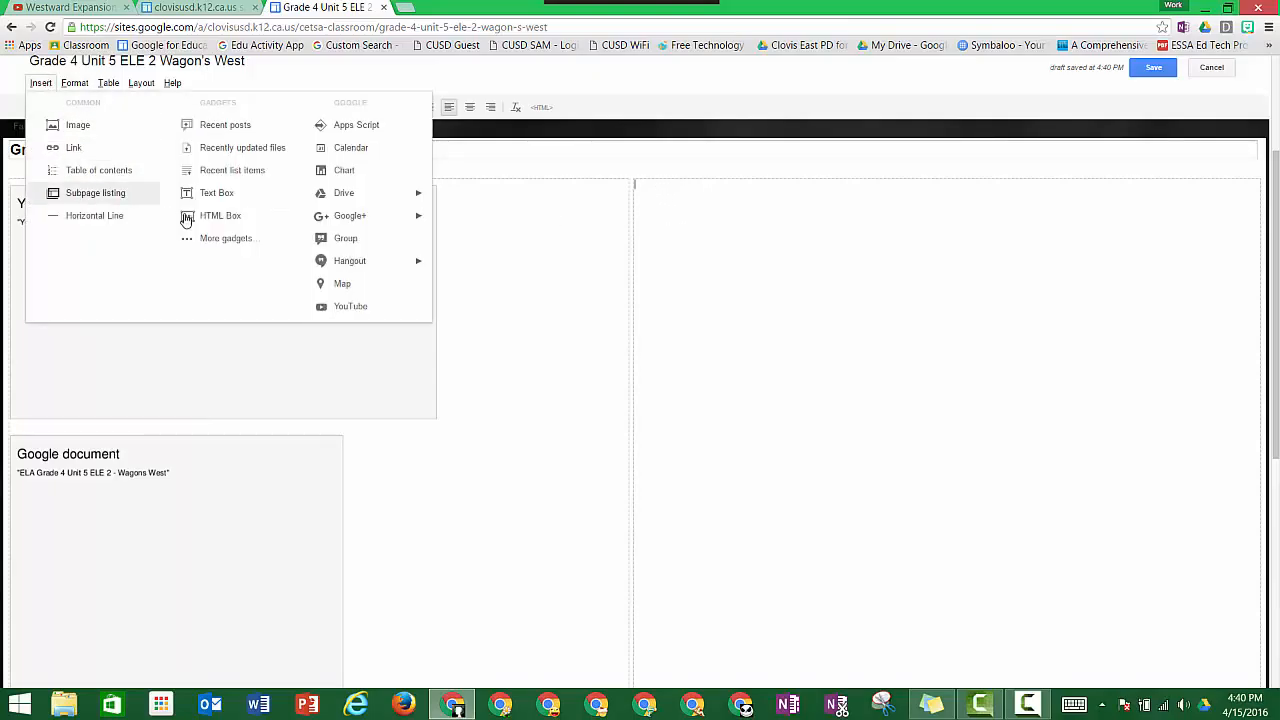
{"action": "mouse_move", "coordinate": [341, 199]}
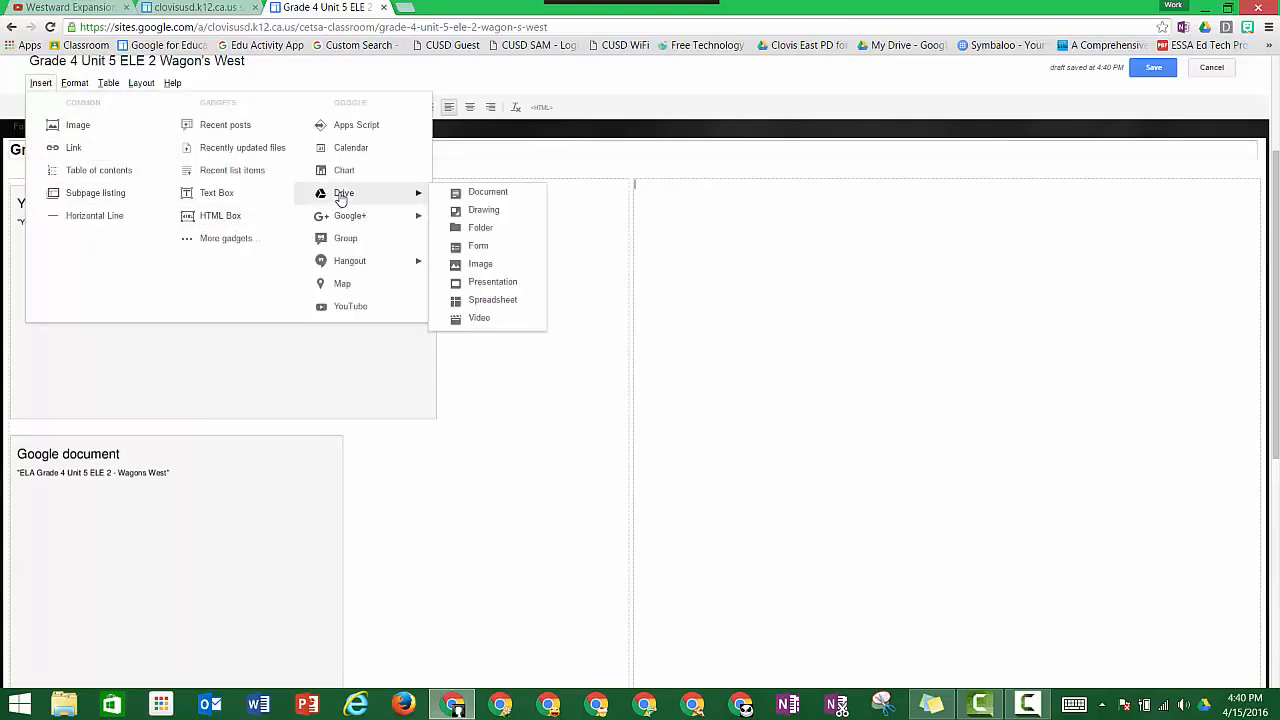
{"action": "left_click", "coordinate": [470, 246]}
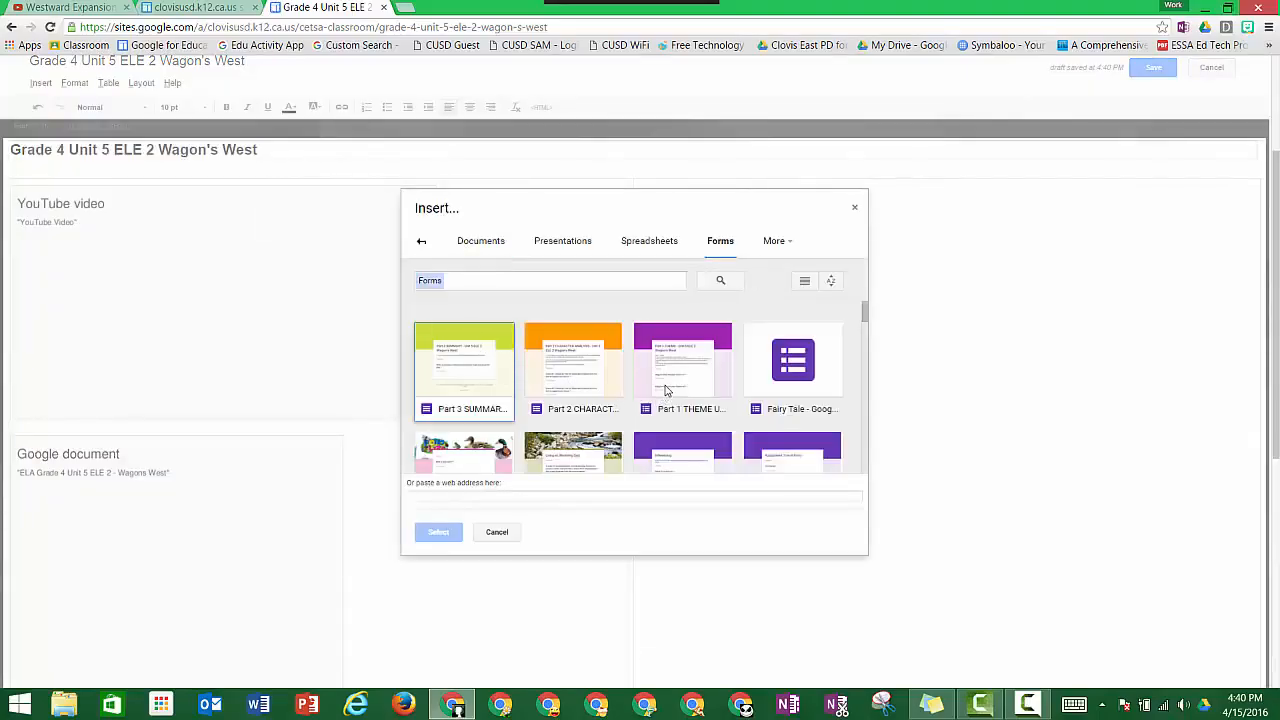
{"action": "double_click", "coordinate": [666, 390]}
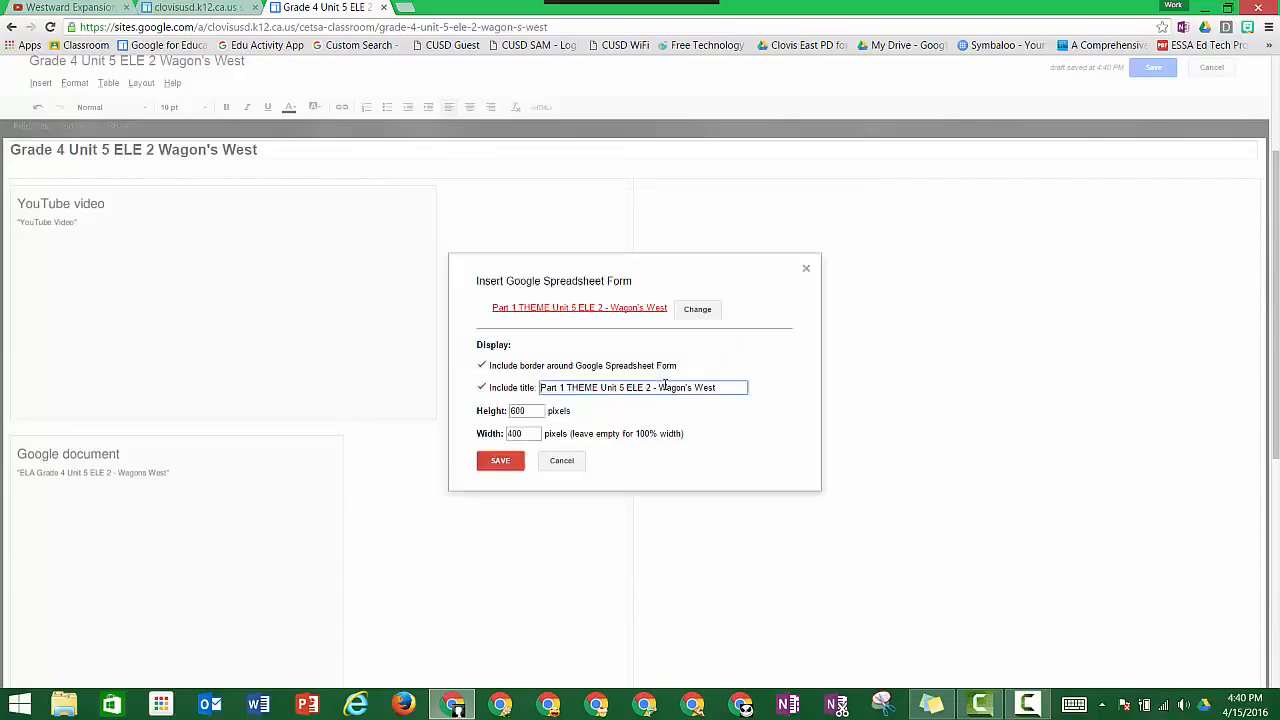
{"action": "left_click_drag", "start_coordinate": [525, 433], "coordinate": [510, 431]}
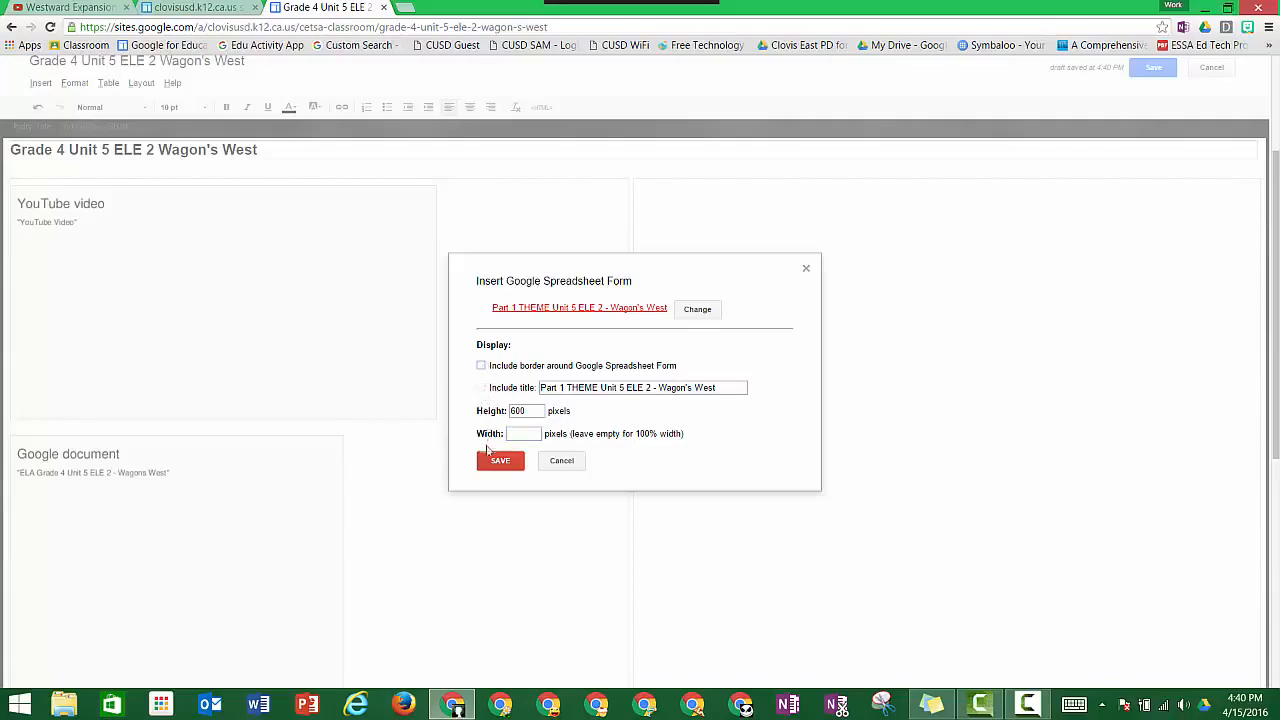
{"action": "left_click", "coordinate": [488, 460]}
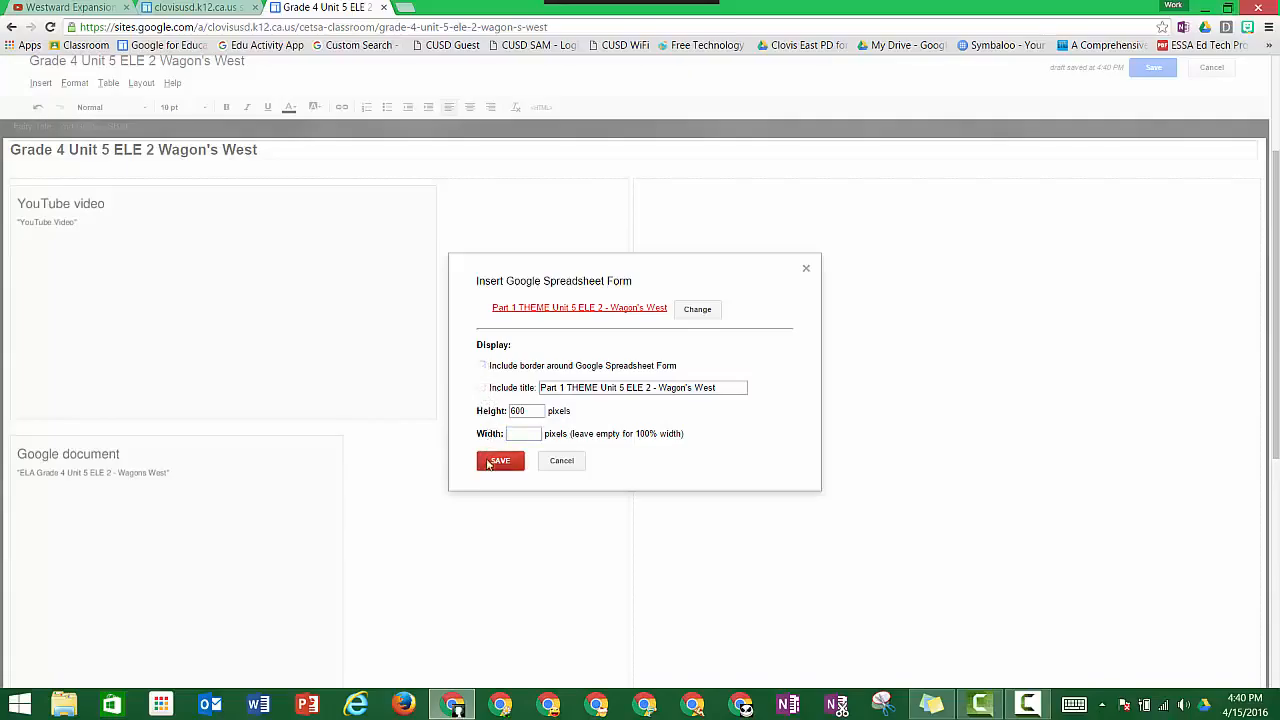
Step: Below the Part 1 form, insert the Drive form "Part 2 CHARACTER ANALYSIS - Unit 5 ELE 2 Wagon's West" at full width, without border or title
{"action": "left_click", "coordinate": [991, 567]}
{"action": "key", "text": "Return"}
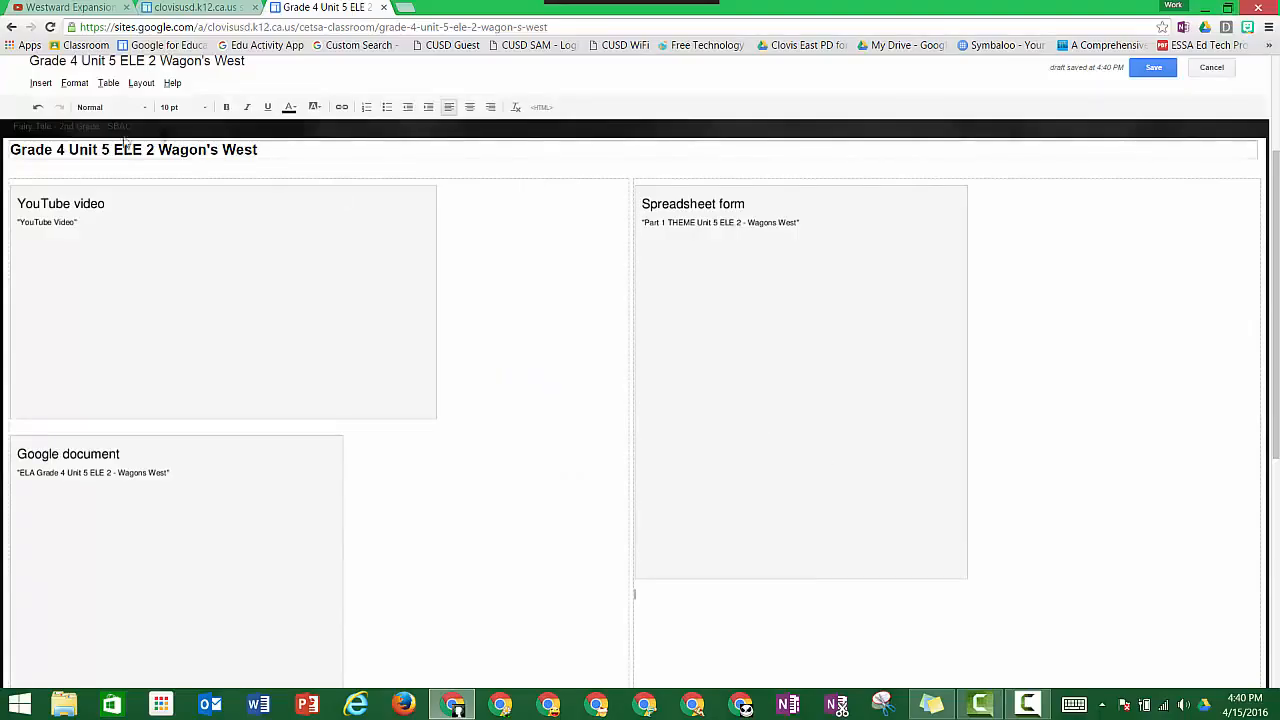
{"action": "left_click", "coordinate": [40, 82]}
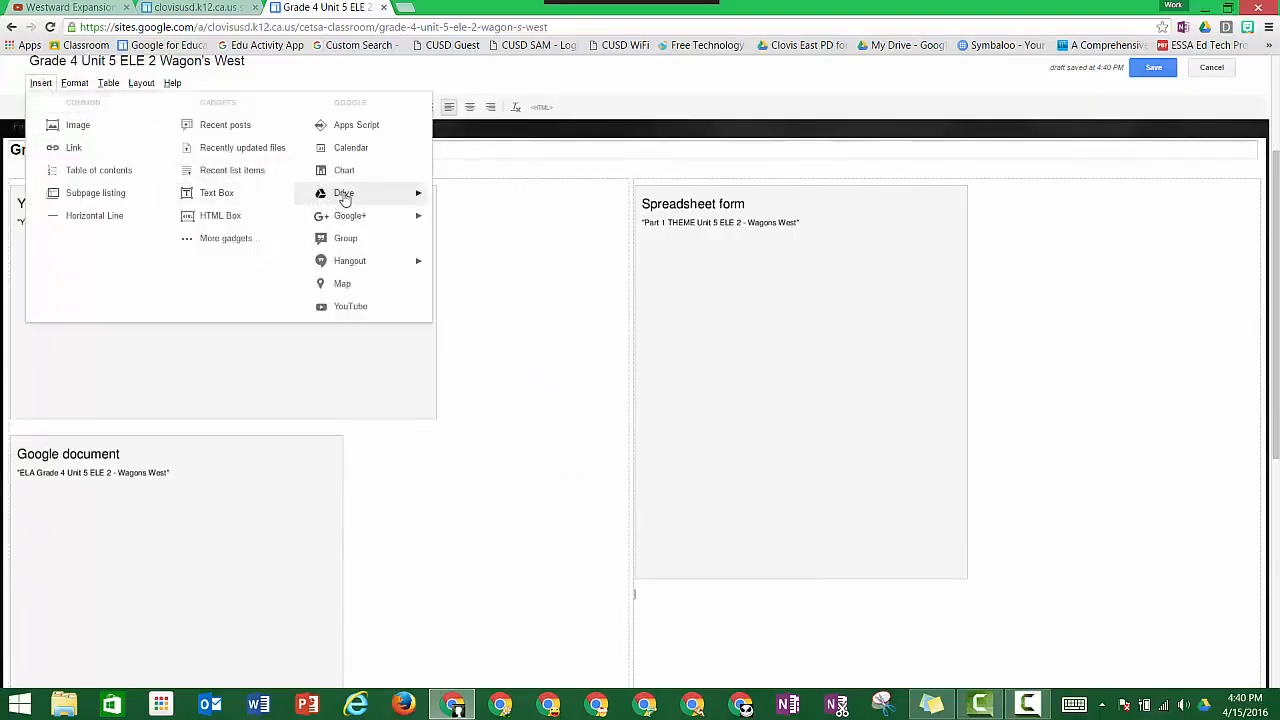
{"action": "mouse_move", "coordinate": [358, 200]}
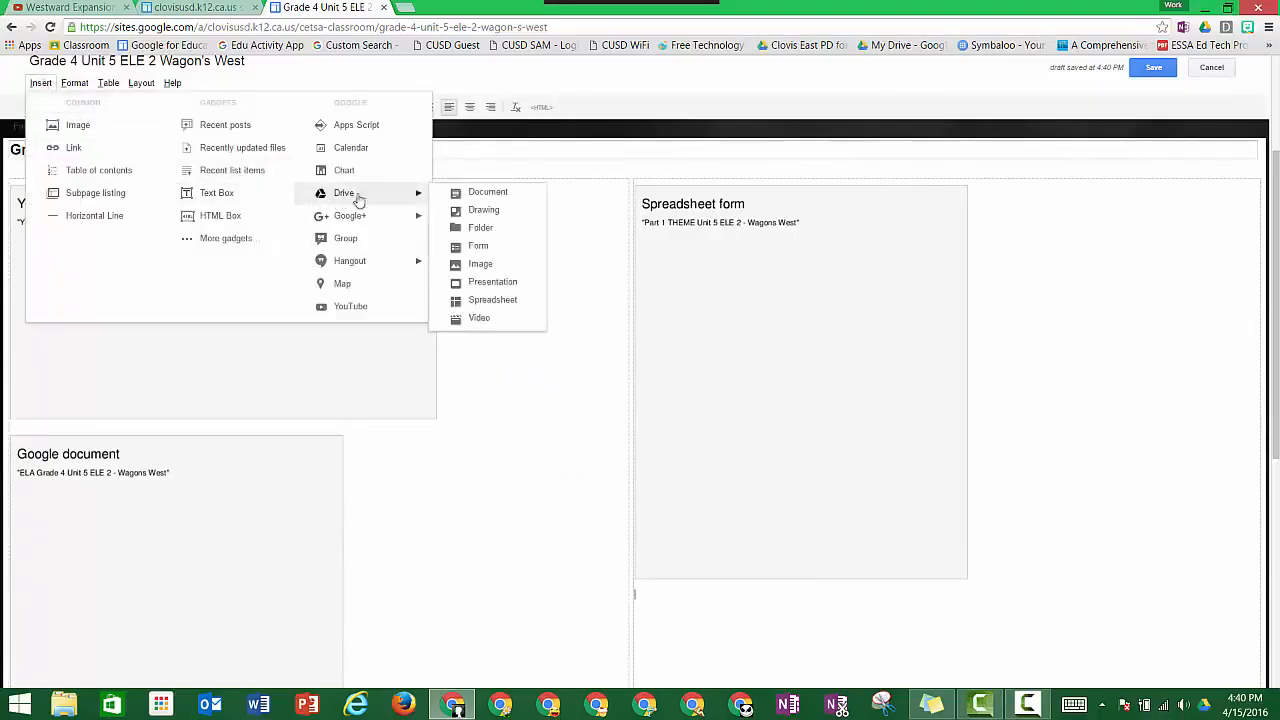
{"action": "left_click", "coordinate": [478, 250]}
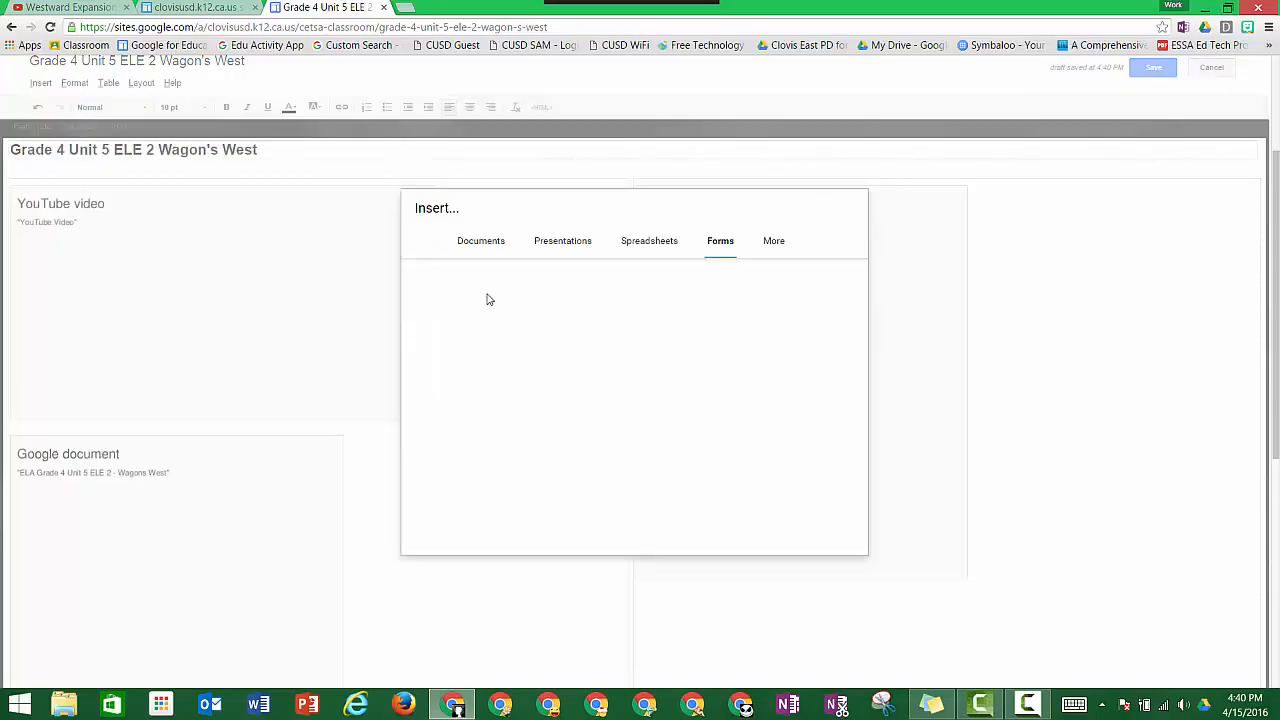
{"action": "double_click", "coordinate": [547, 373]}
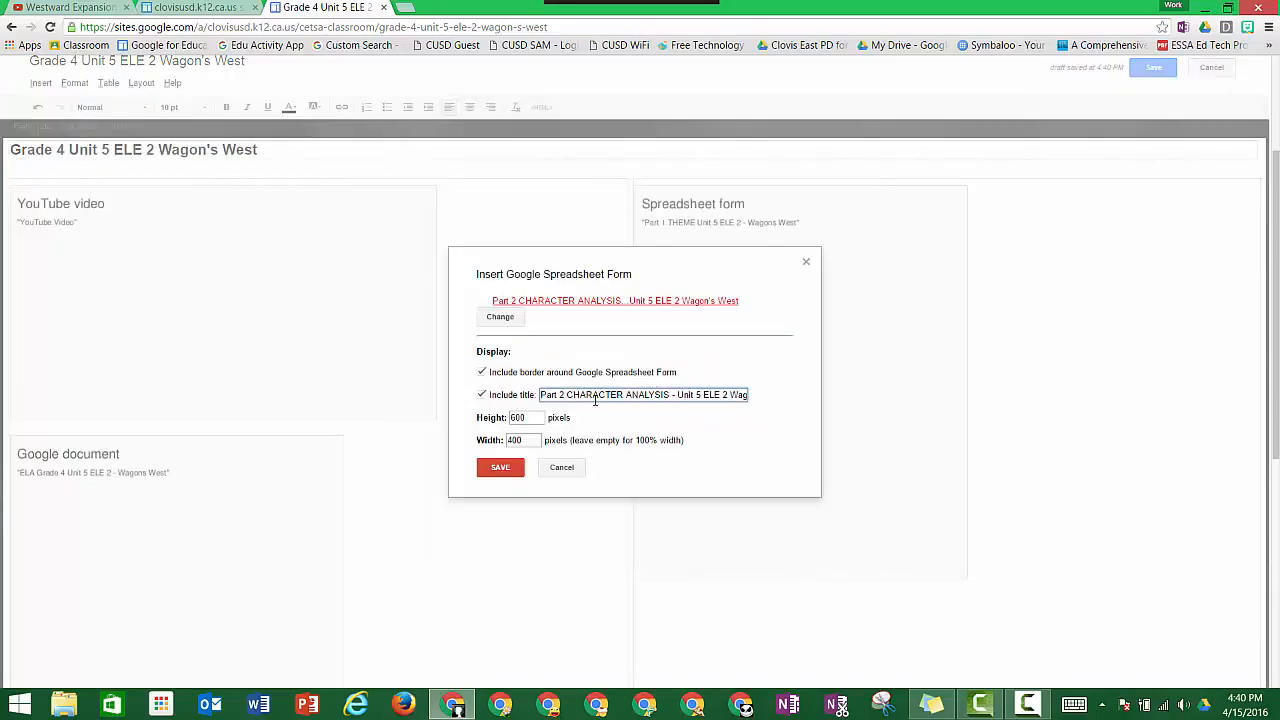
{"action": "double_click", "coordinate": [514, 441]}
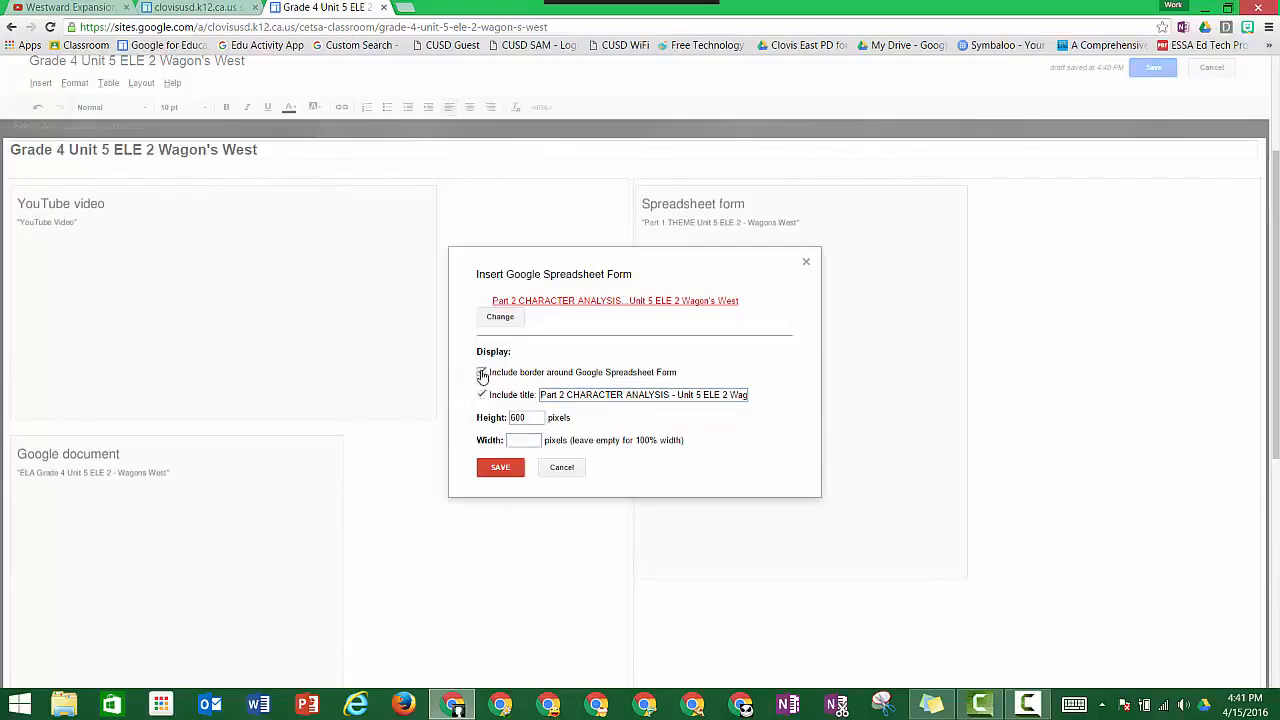
{"action": "left_click", "coordinate": [503, 467]}
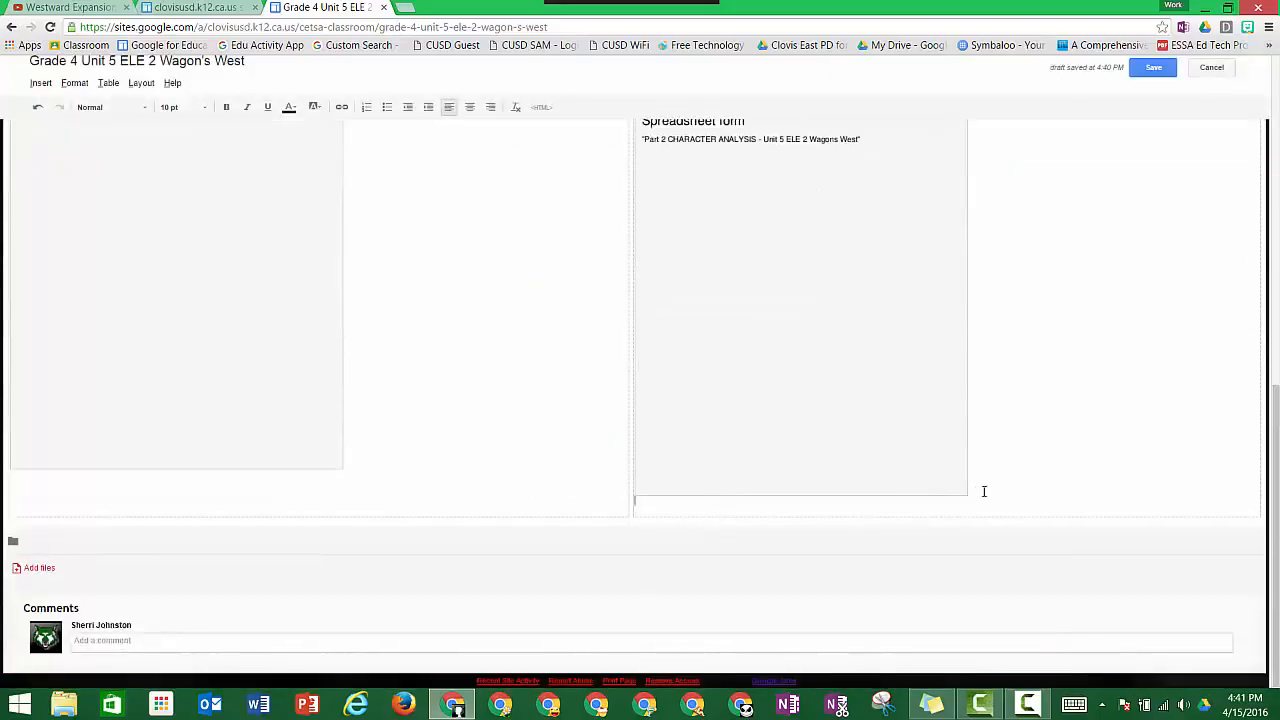
Step: Below the Part 2 form, insert the Drive form "Part 3 SUMMARY - Unit 5 ELE 2 Wagon's West" at full width, without border or title
{"action": "left_click", "coordinate": [984, 491]}
{"action": "key", "text": "Return"}
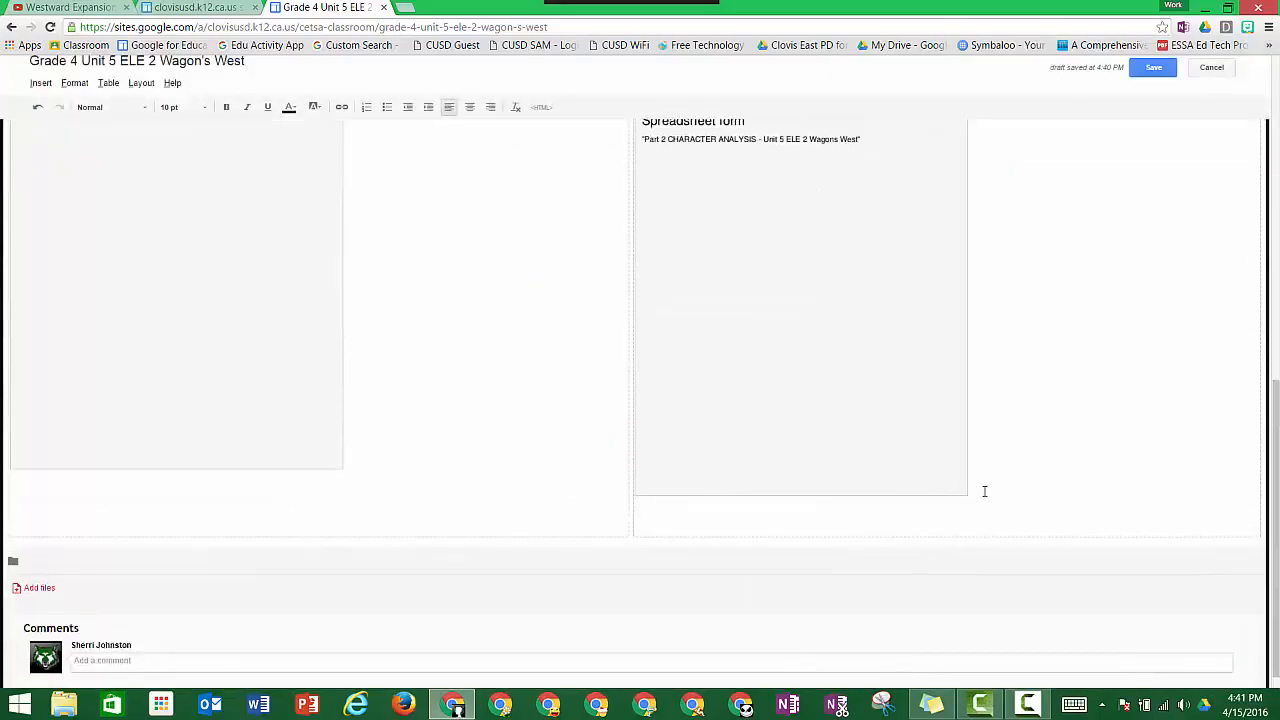
{"action": "left_click", "coordinate": [44, 85]}
{"action": "mouse_move", "coordinate": [329, 200]}
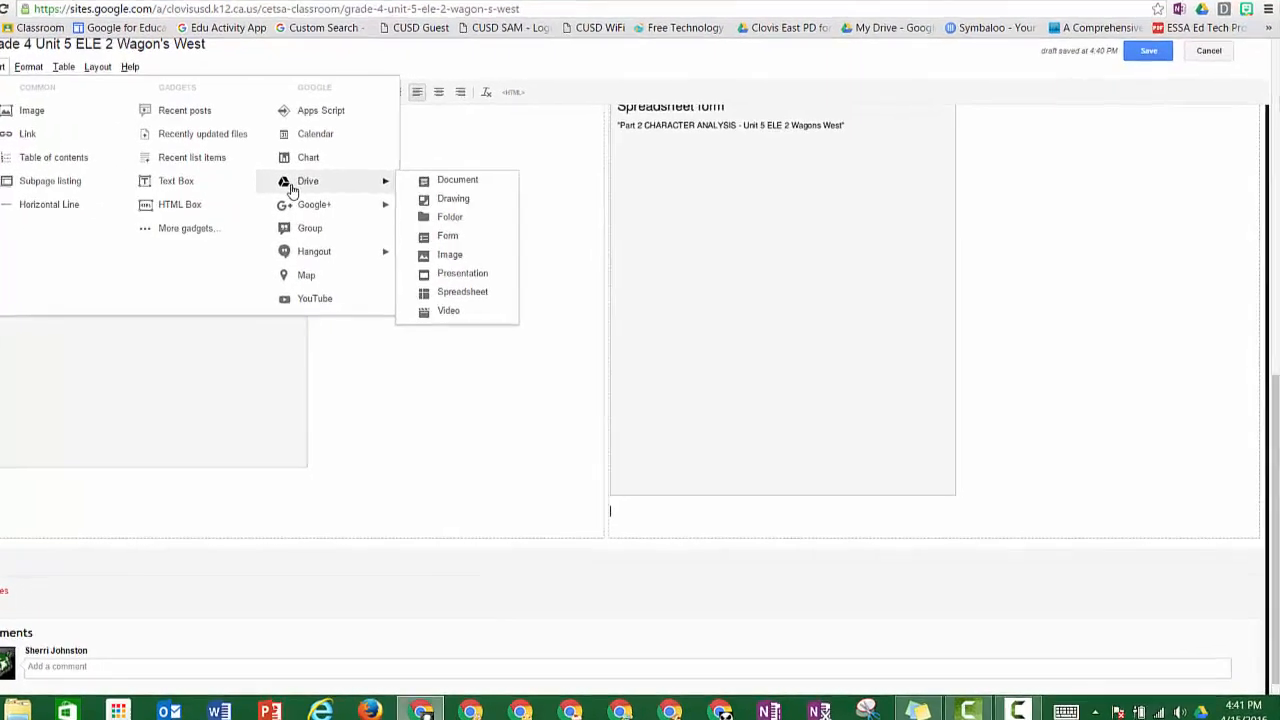
{"action": "left_click", "coordinate": [447, 235]}
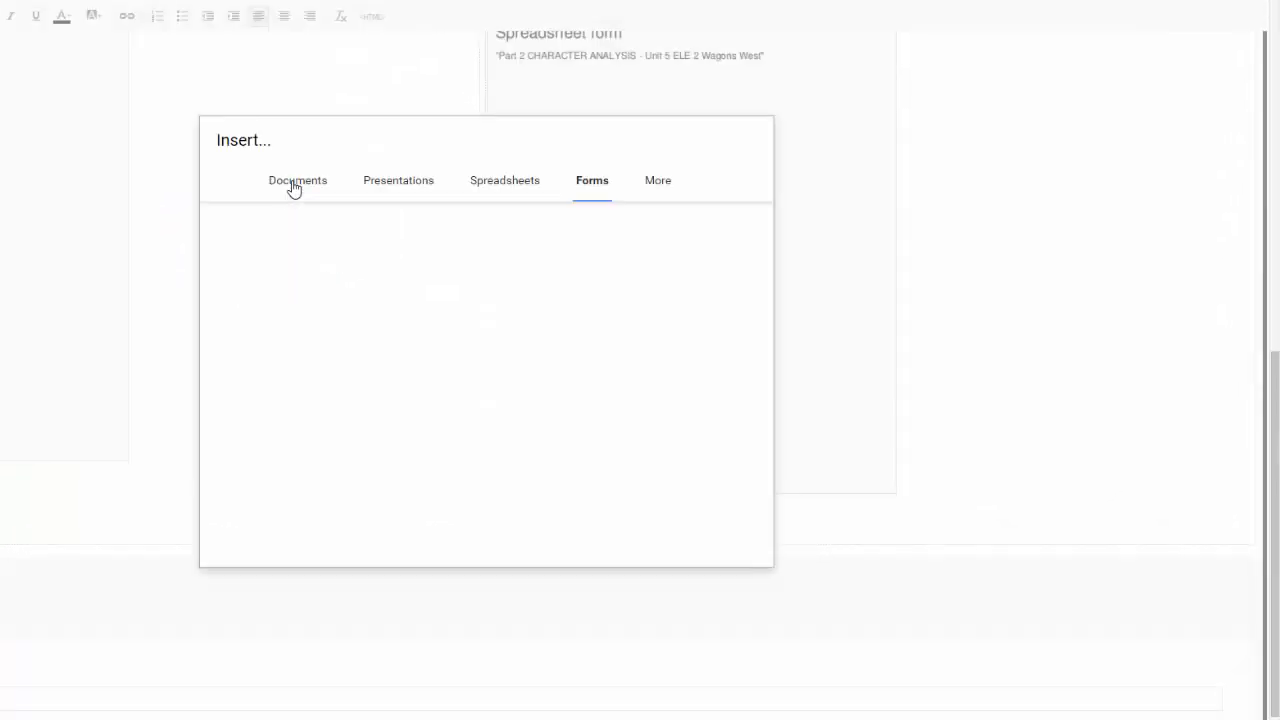
{"action": "double_click", "coordinate": [297, 309]}
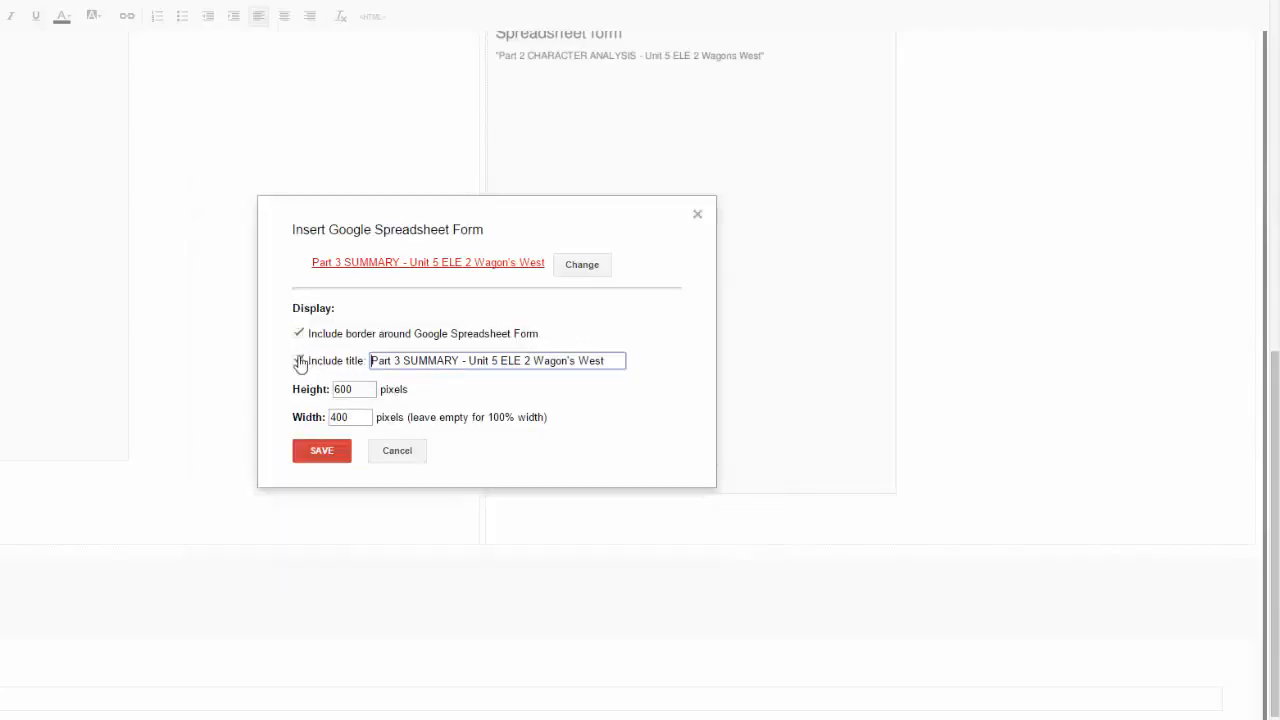
{"action": "left_click", "coordinate": [299, 362]}
{"action": "left_click", "coordinate": [354, 420]}
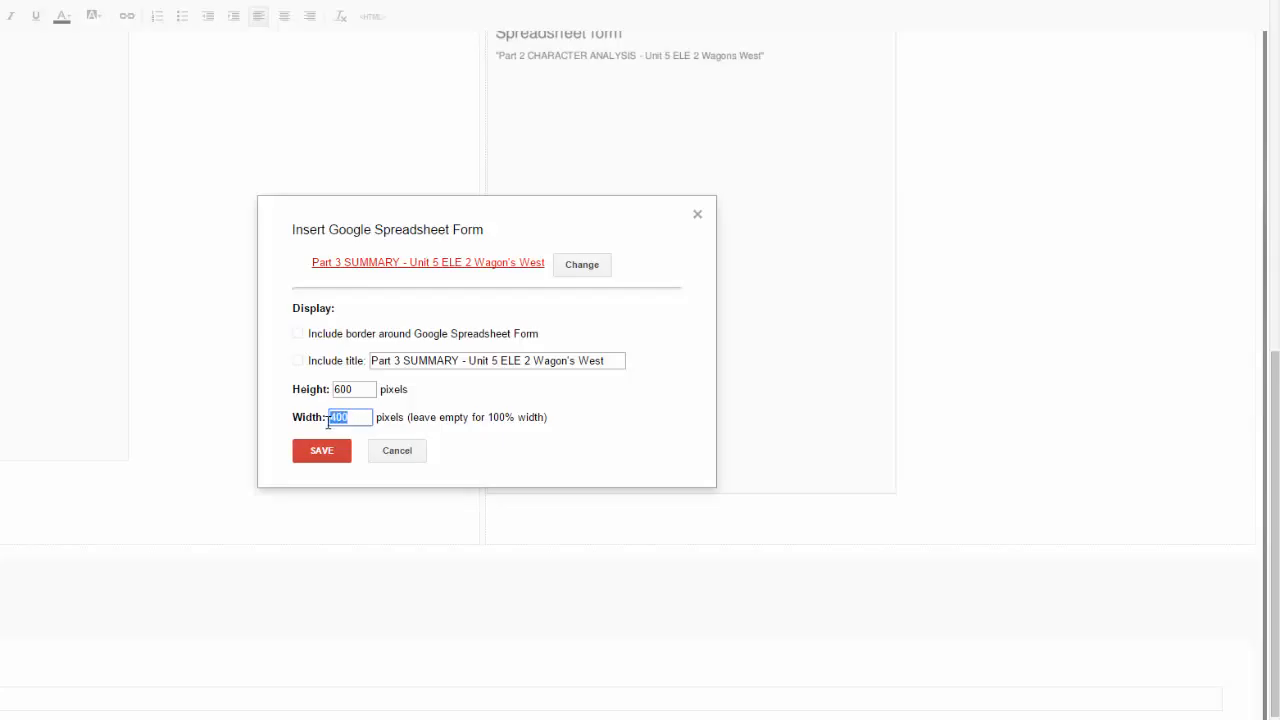
{"action": "left_click", "coordinate": [322, 448]}
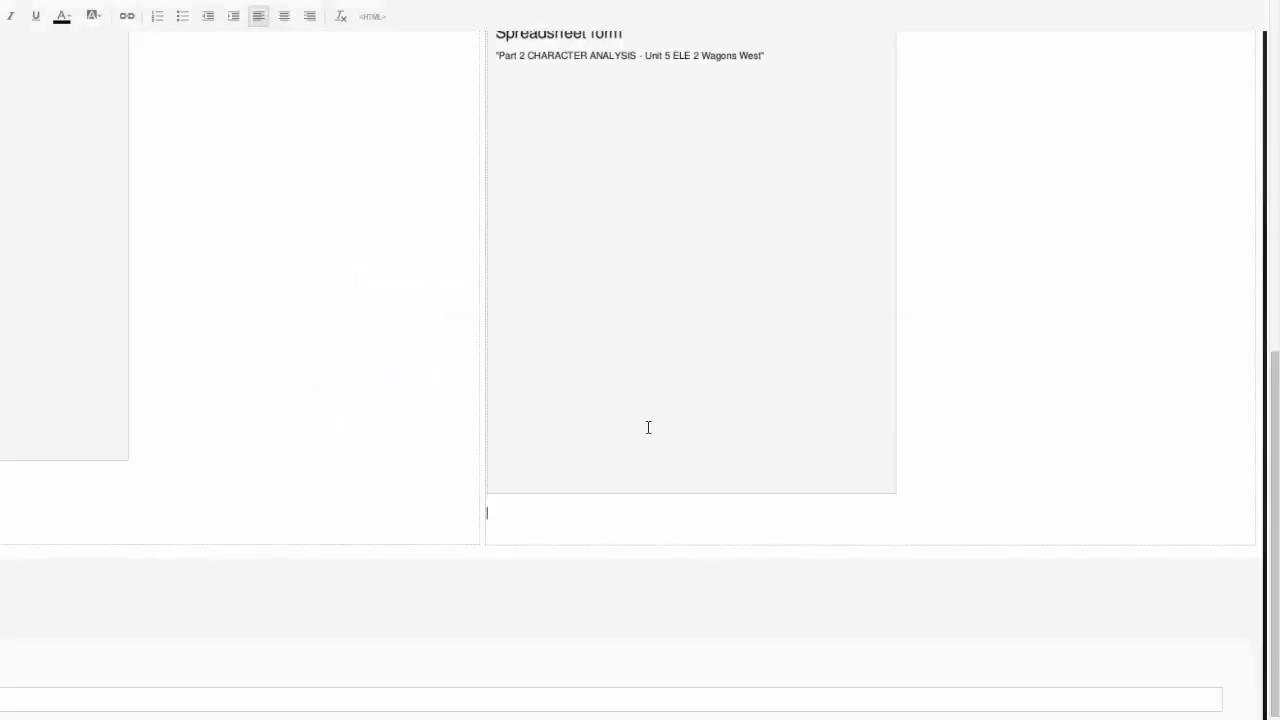
Step: Check the placement of the embedded items and save the edited page
{"action": "left_click_drag", "start_coordinate": [1271, 332], "coordinate": [1274, 114]}
{"action": "scroll", "coordinate": [1277, 120], "scroll_direction": "down", "scroll_amount": 5}
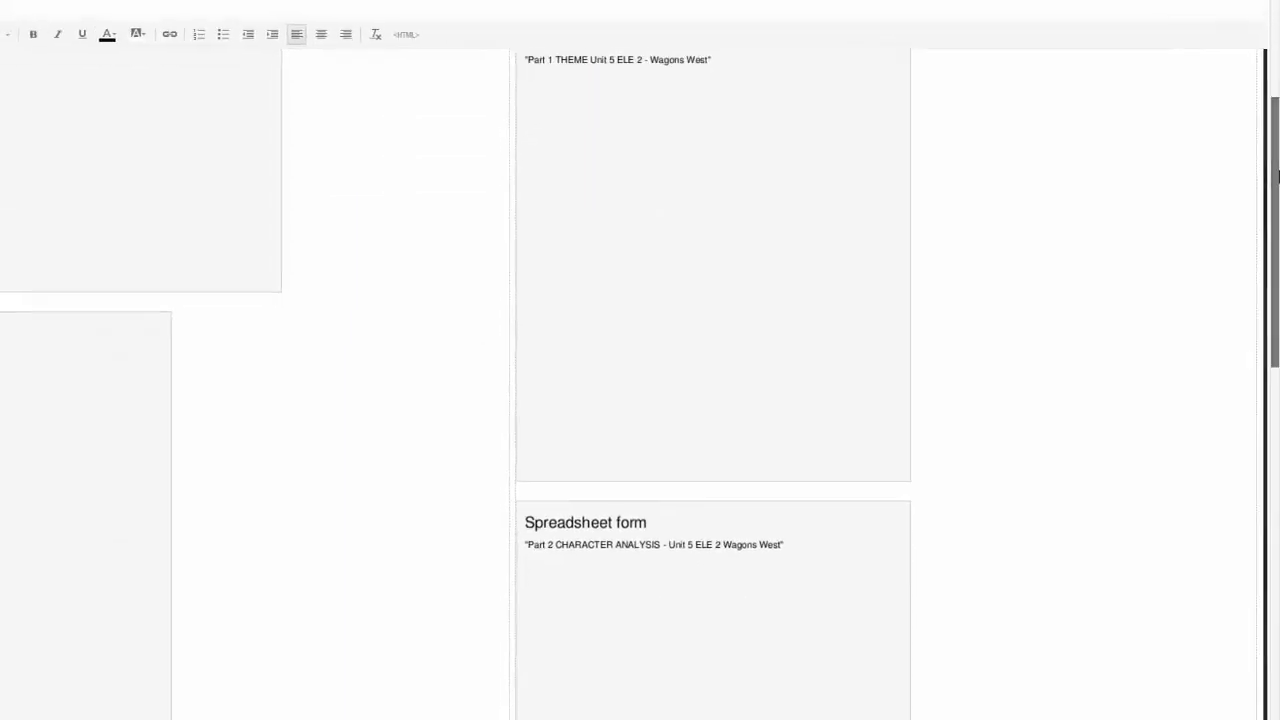
{"action": "left_click", "coordinate": [1150, 68]}
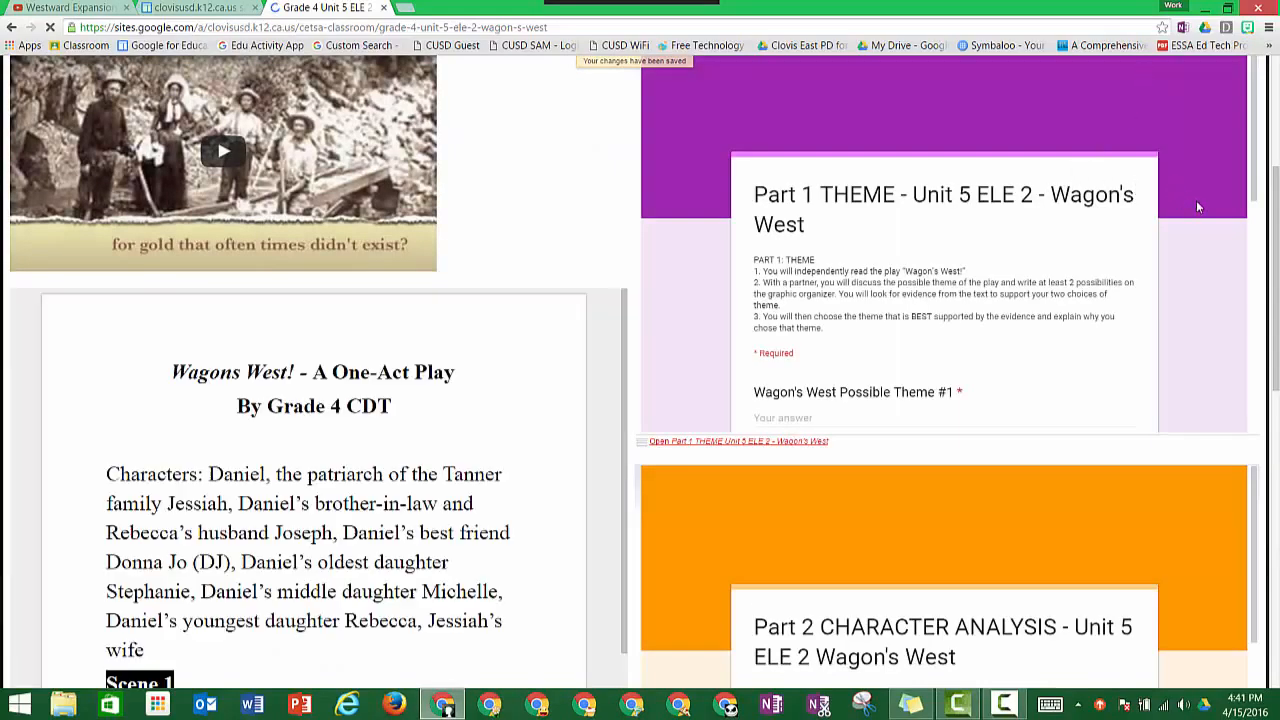
Step: Examine the saved page, reading through the embedded play document and the theme, character analysis and summary forms
{"action": "mouse_move", "coordinate": [1275, 196]}
{"action": "left_mouse_down"}
{"action": "mouse_move", "coordinate": [1278, 114]}
{"action": "mouse_move", "coordinate": [1279, 238]}
{"action": "mouse_move", "coordinate": [1276, 178]}
{"action": "left_mouse_up"}
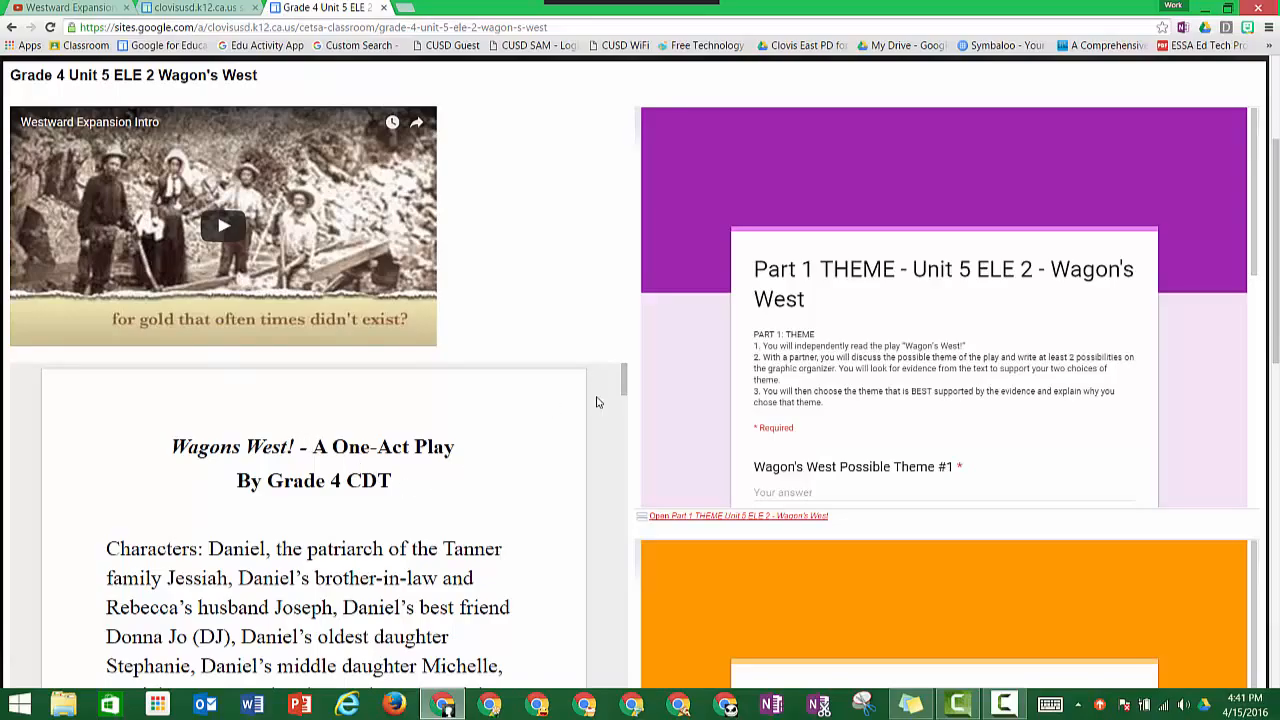
{"action": "left_click_drag", "start_coordinate": [624, 386], "coordinate": [600, 645]}
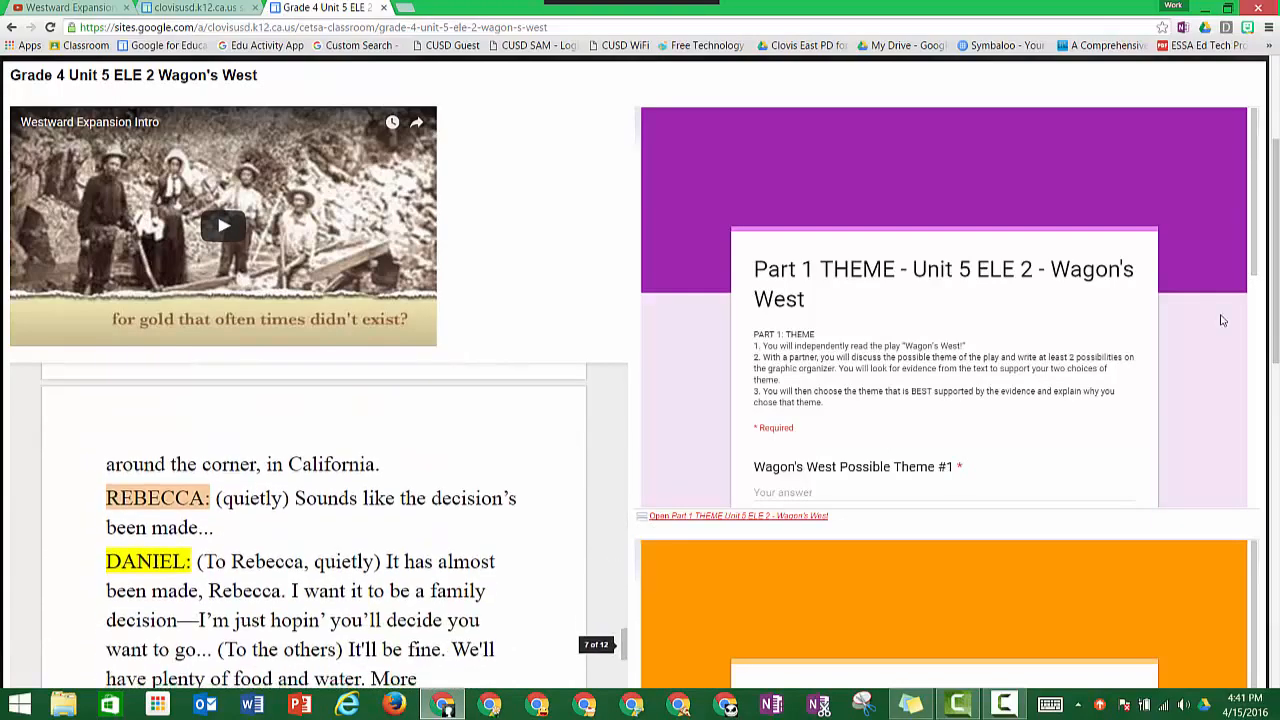
{"action": "left_click_drag", "start_coordinate": [1270, 212], "coordinate": [1274, 292]}
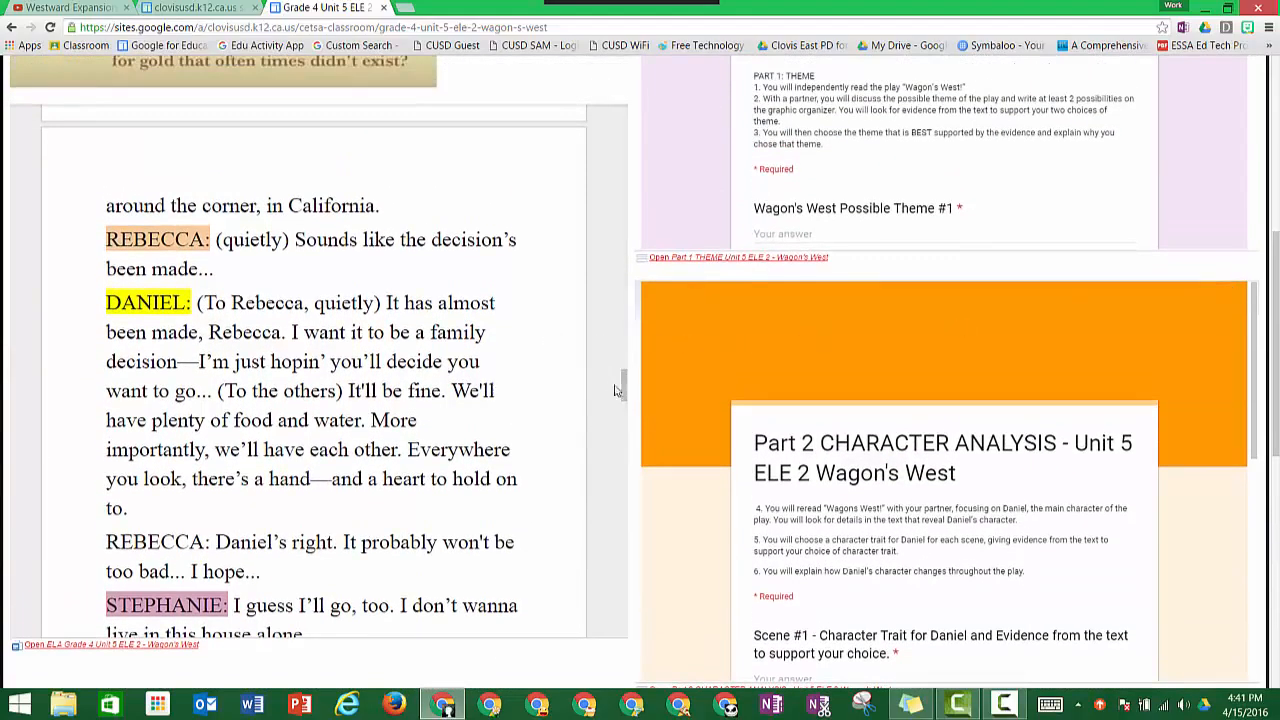
{"action": "left_click_drag", "start_coordinate": [622, 386], "coordinate": [620, 324]}
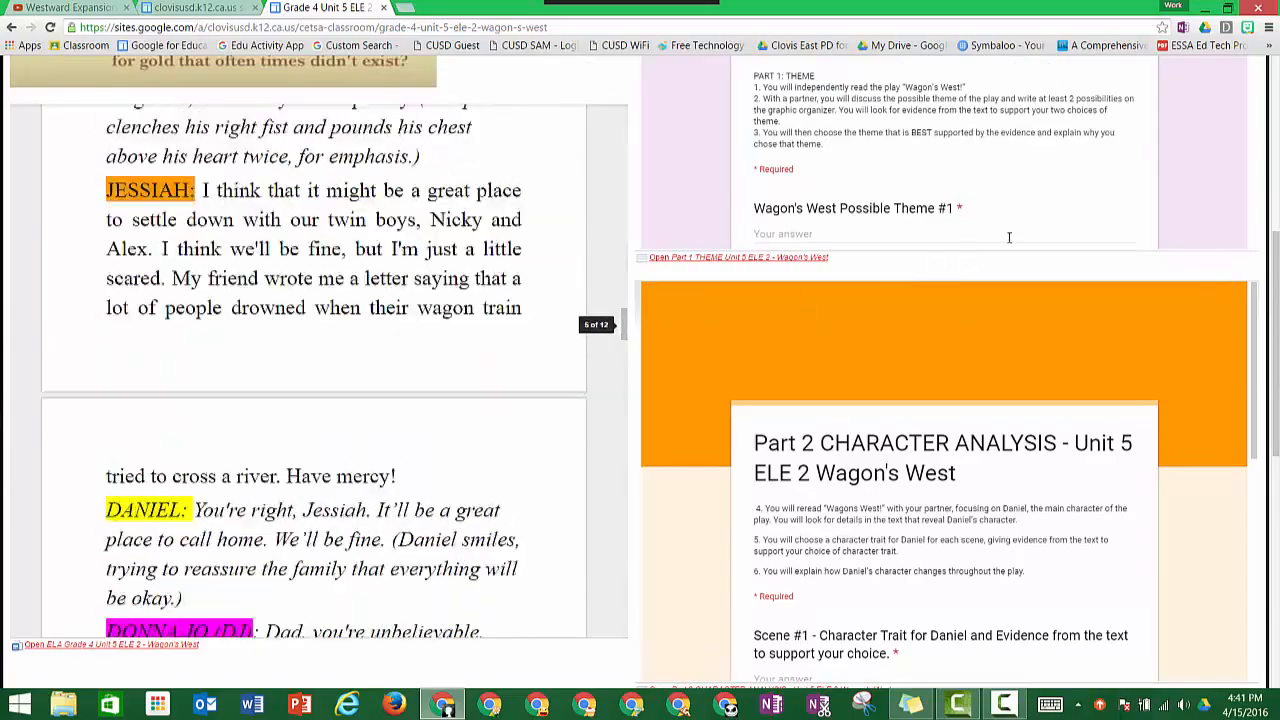
{"action": "scroll", "coordinate": [1009, 238], "scroll_direction": "up", "scroll_amount": 4}
{"action": "left_click_drag", "start_coordinate": [1257, 244], "coordinate": [1277, 501]}
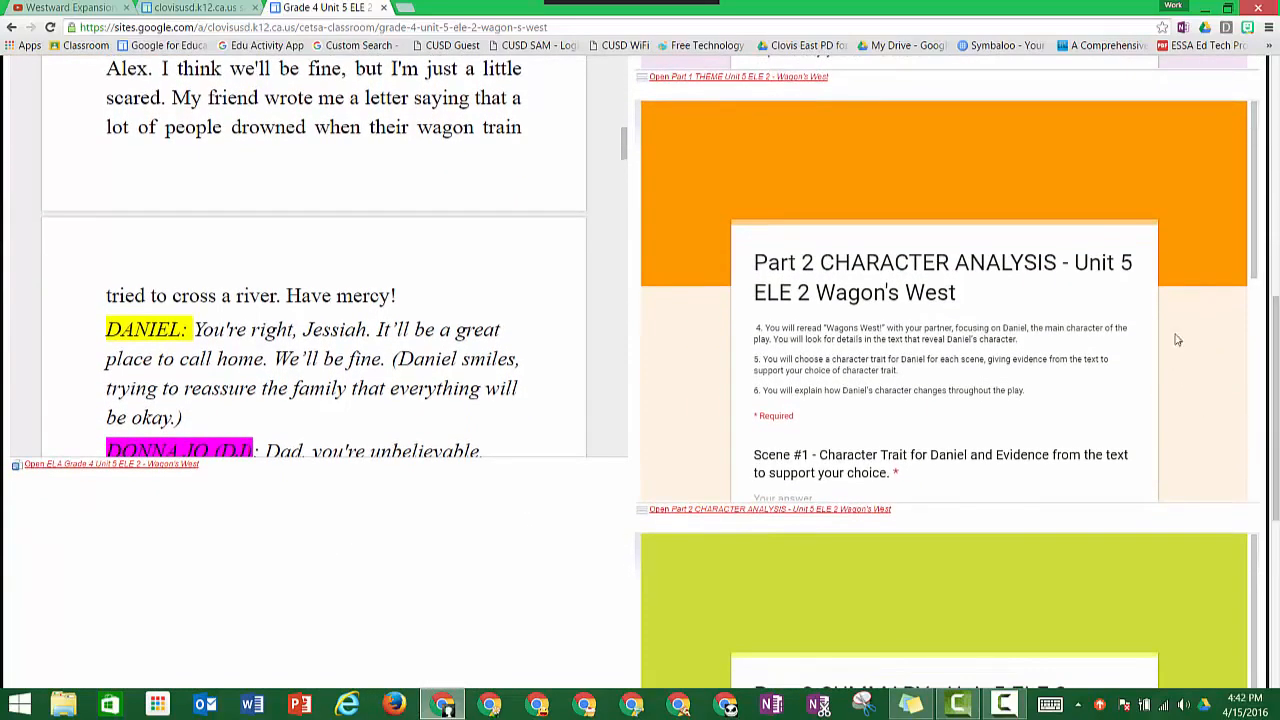
{"action": "left_click_drag", "start_coordinate": [1254, 246], "coordinate": [1277, 490]}
{"action": "scroll", "coordinate": [1255, 320], "scroll_direction": "down", "scroll_amount": 2}
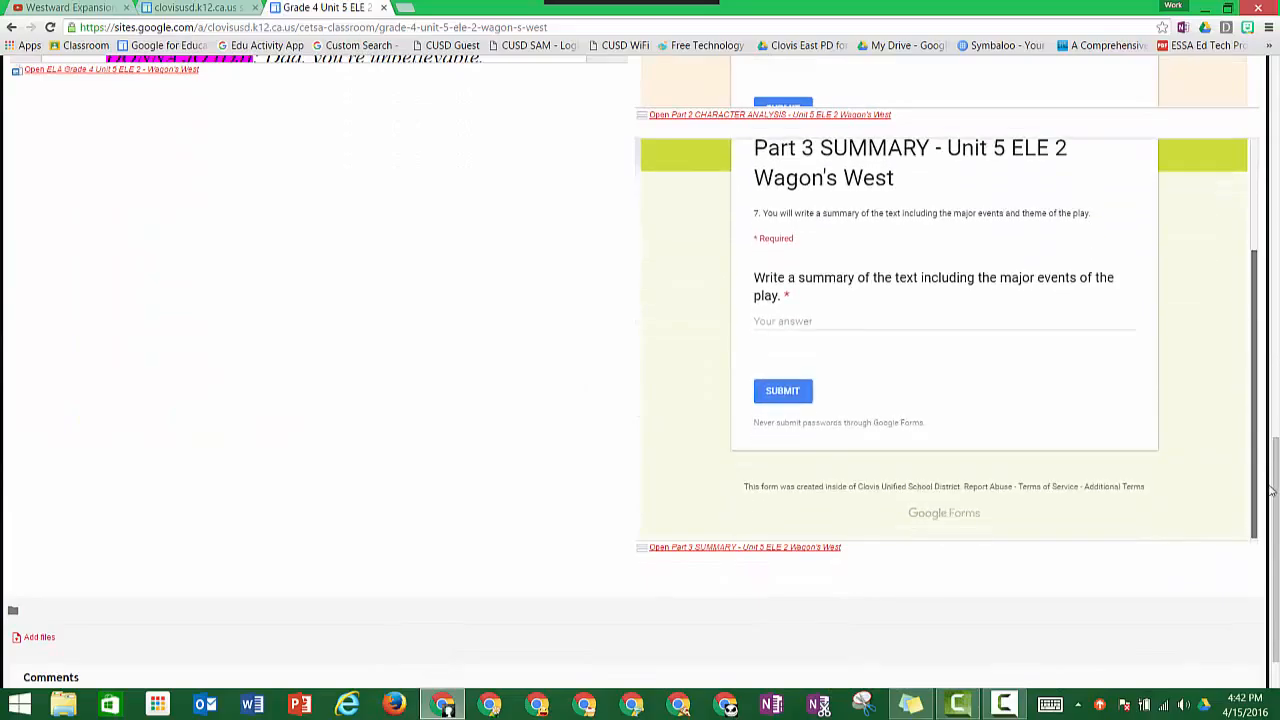
{"action": "scroll", "coordinate": [1255, 320], "scroll_direction": "up", "scroll_amount": 2}
{"action": "left_click_drag", "start_coordinate": [1276, 480], "coordinate": [1274, 207]}
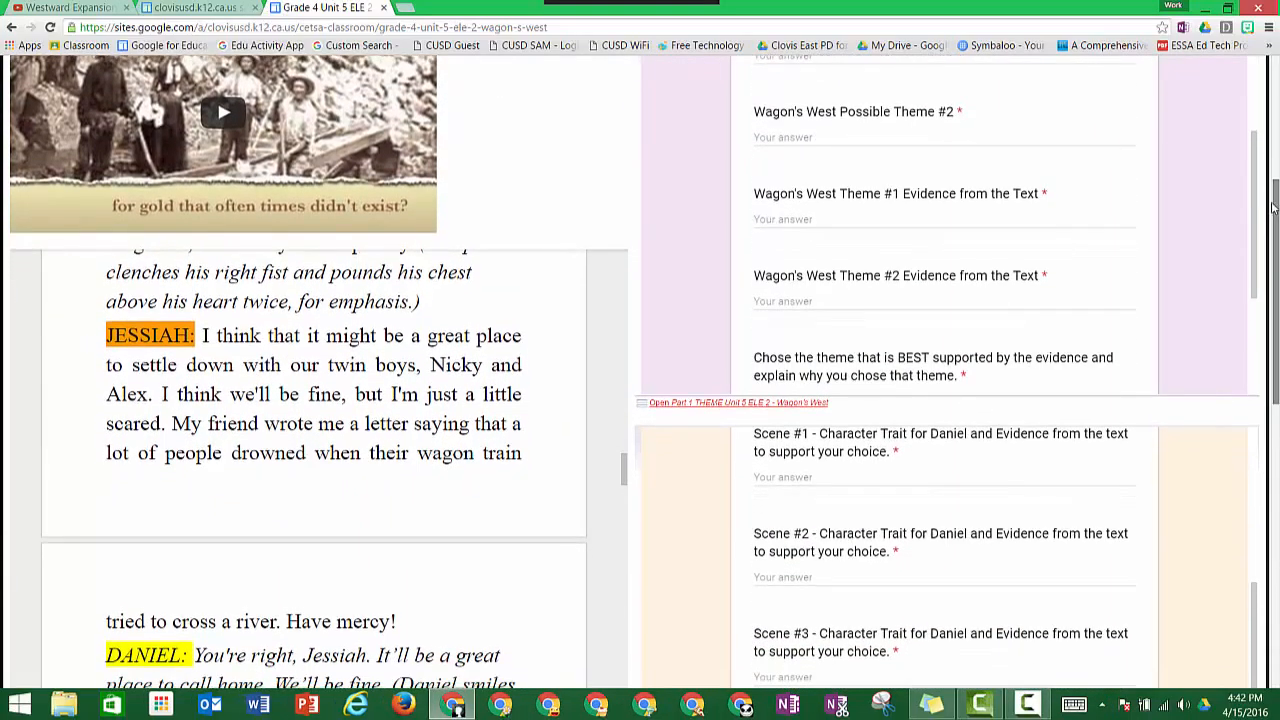